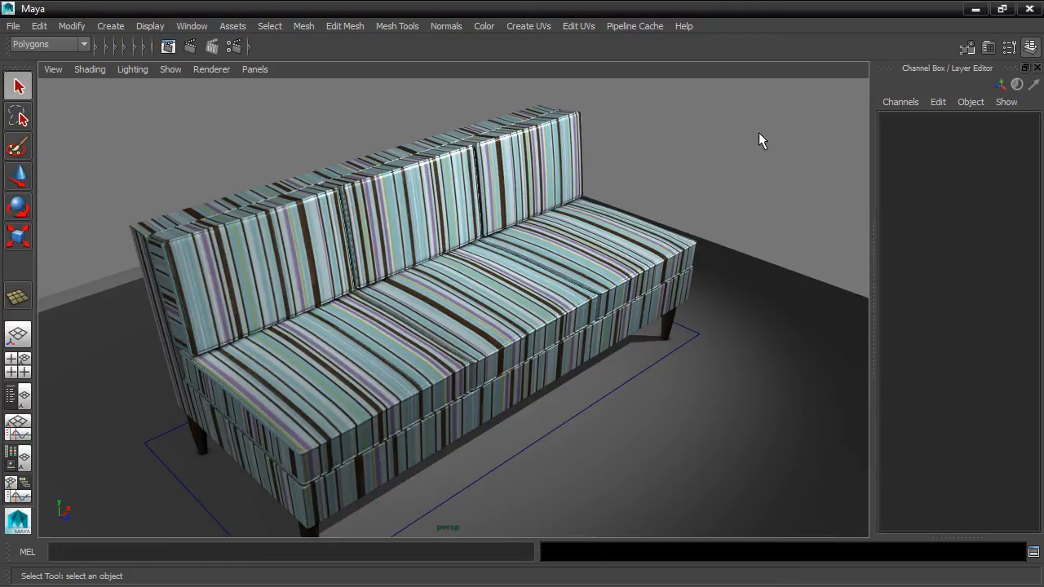
left_click_drag(775, 156, 596, 151, "alt")
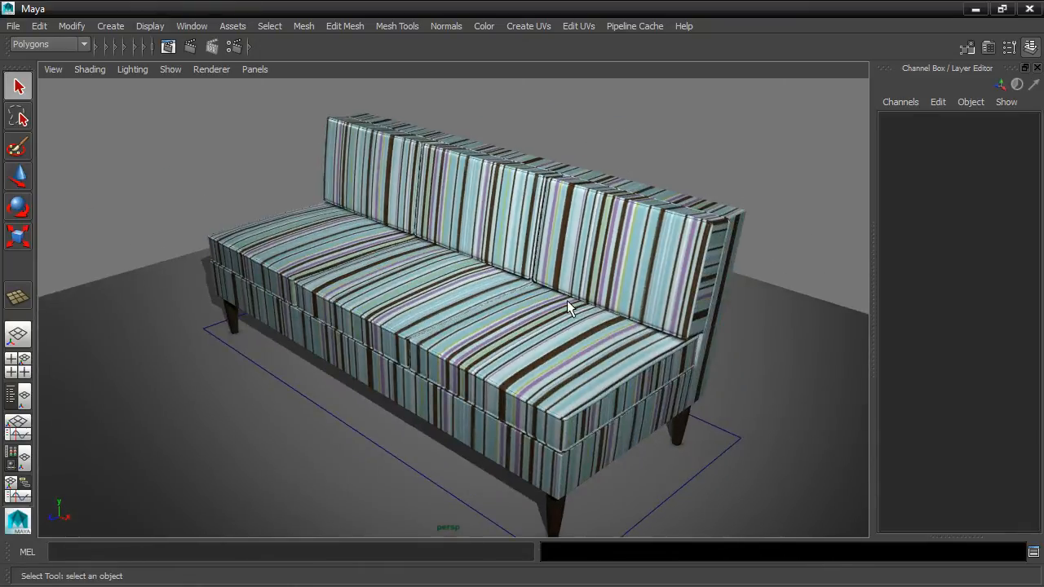
left_click_drag(591, 365, 663, 346, "alt")
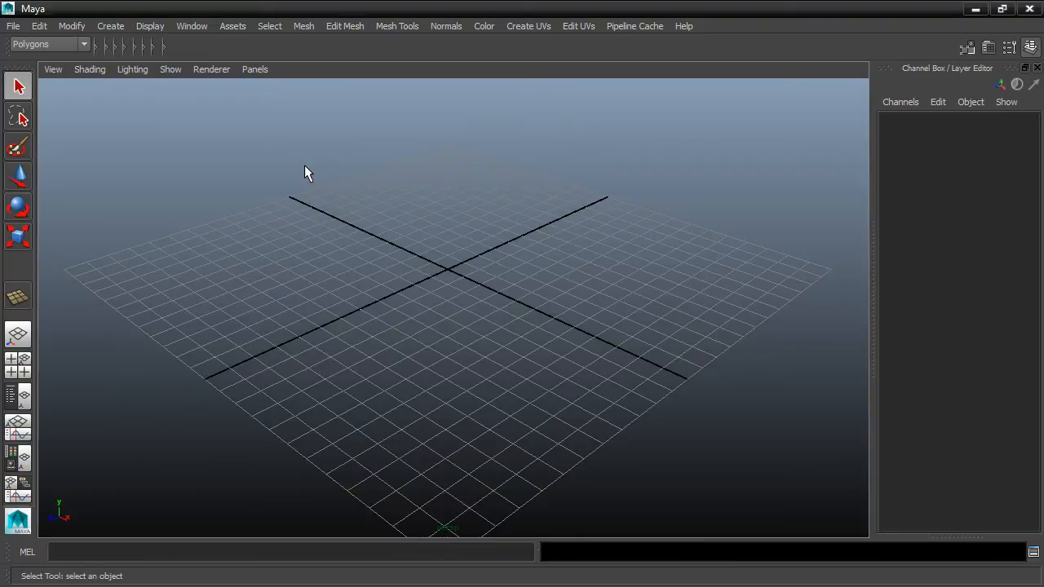
Step: Create a new project named multipartmodel_Project in the maya/projects folder, keeping the offered subfolder names
left_click(13, 25)
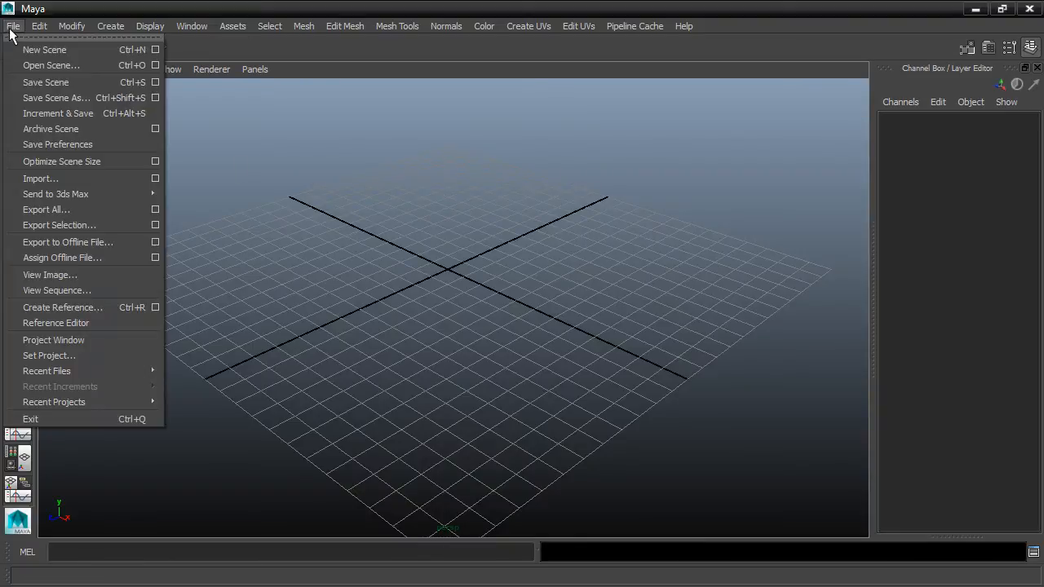
left_click(88, 340)
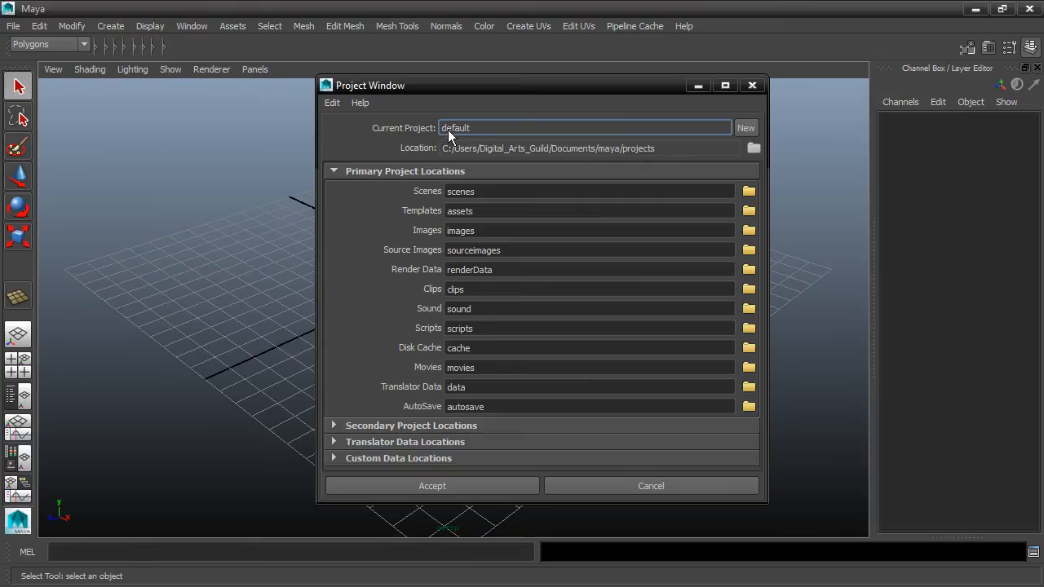
left_click(745, 129)
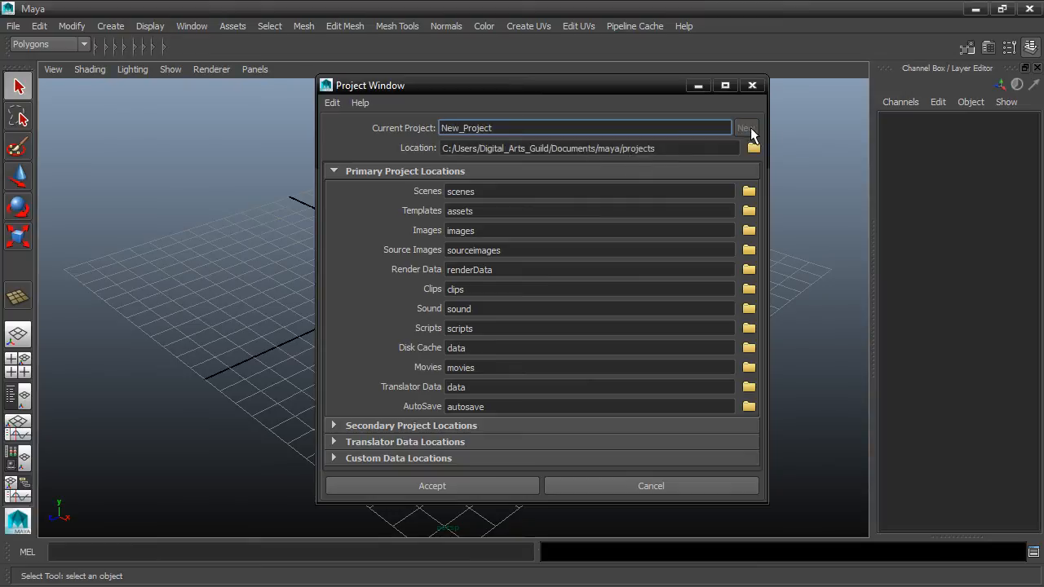
left_click_drag(464, 128, 422, 127)
type("multipartmodel")
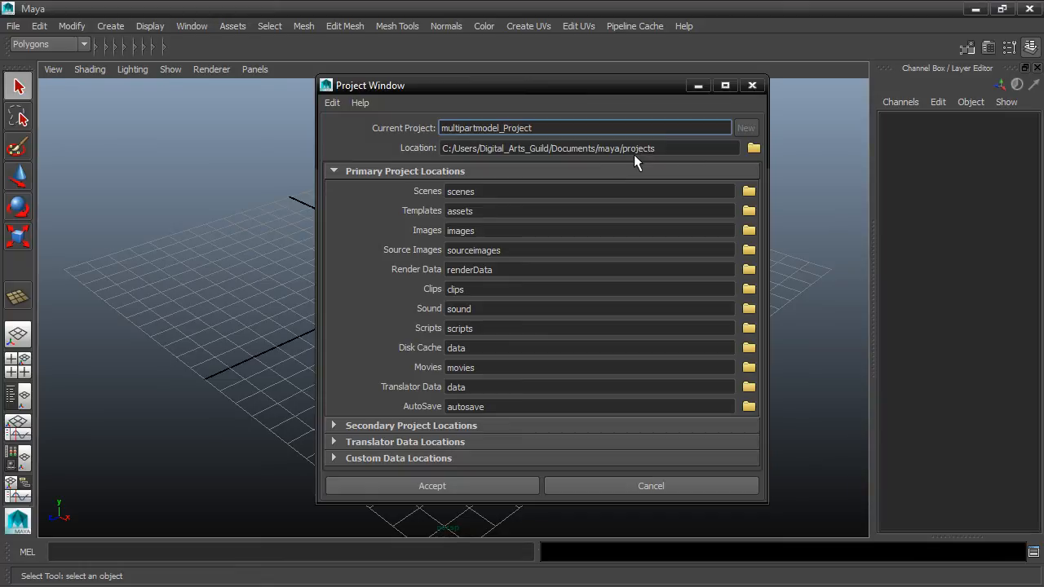
left_click(471, 486)
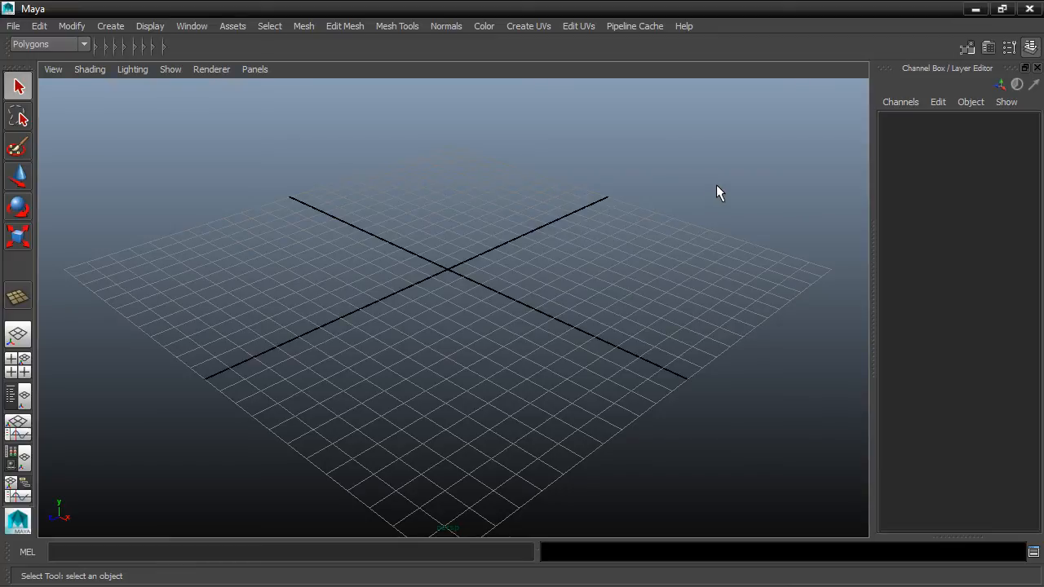
Step: Switch to the file explorer and open the sourceimages folder of multipartmodel_Project under My Documents, maya, projects
left_click(974, 12)
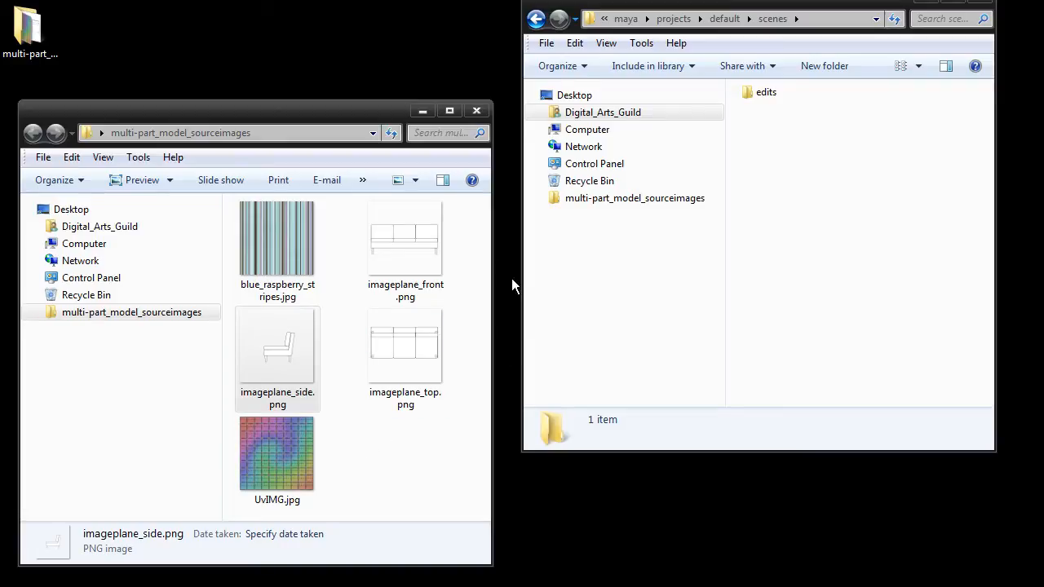
left_click(542, 113)
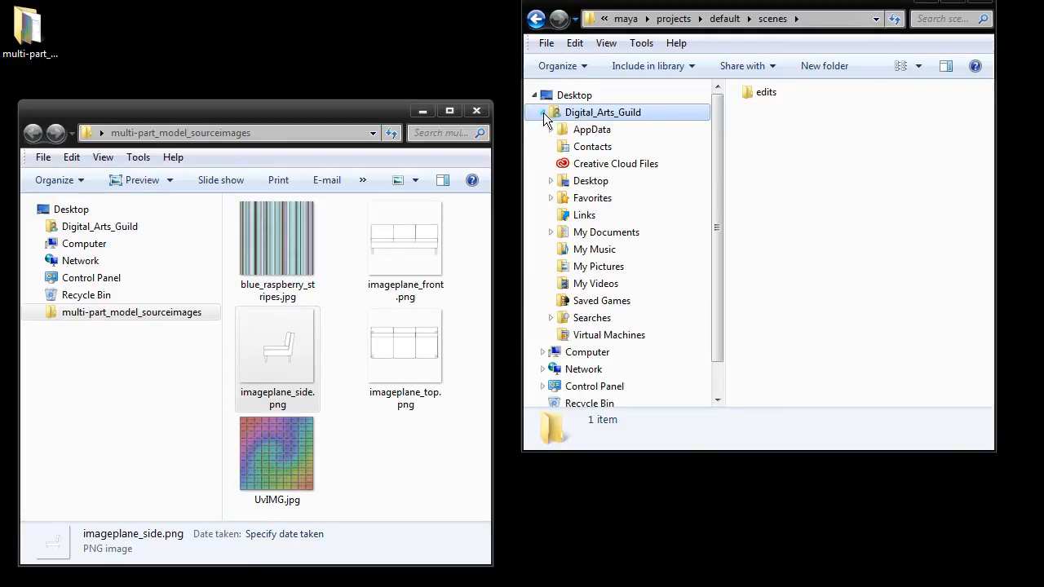
left_click(550, 232)
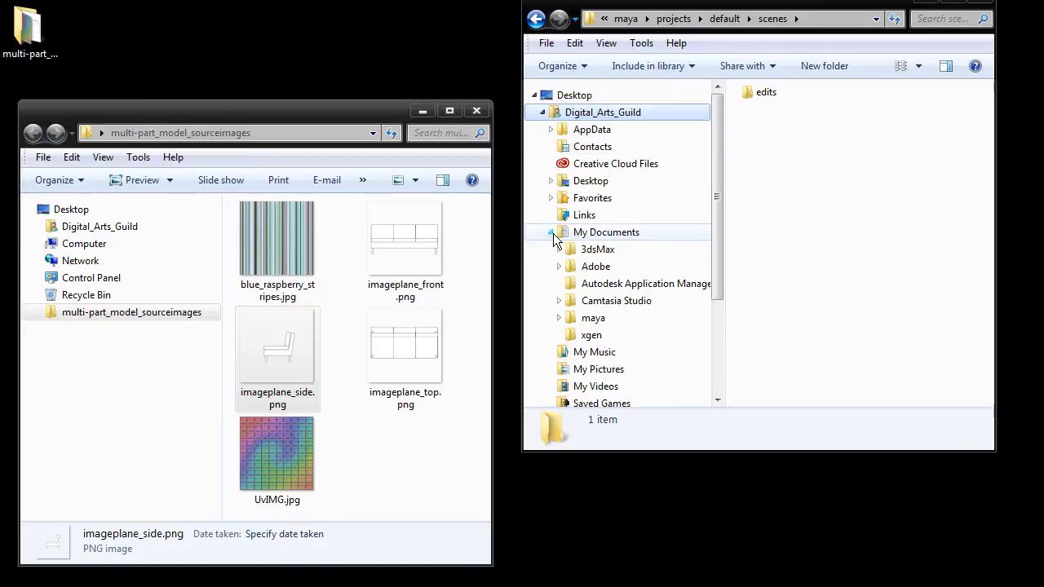
left_click(558, 318)
left_click(567, 345)
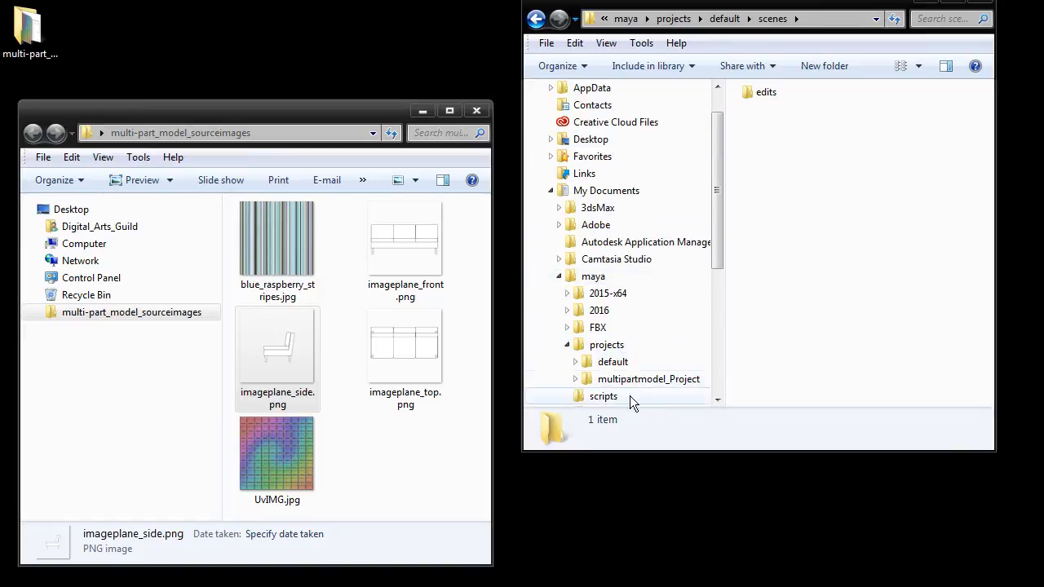
left_click(600, 383)
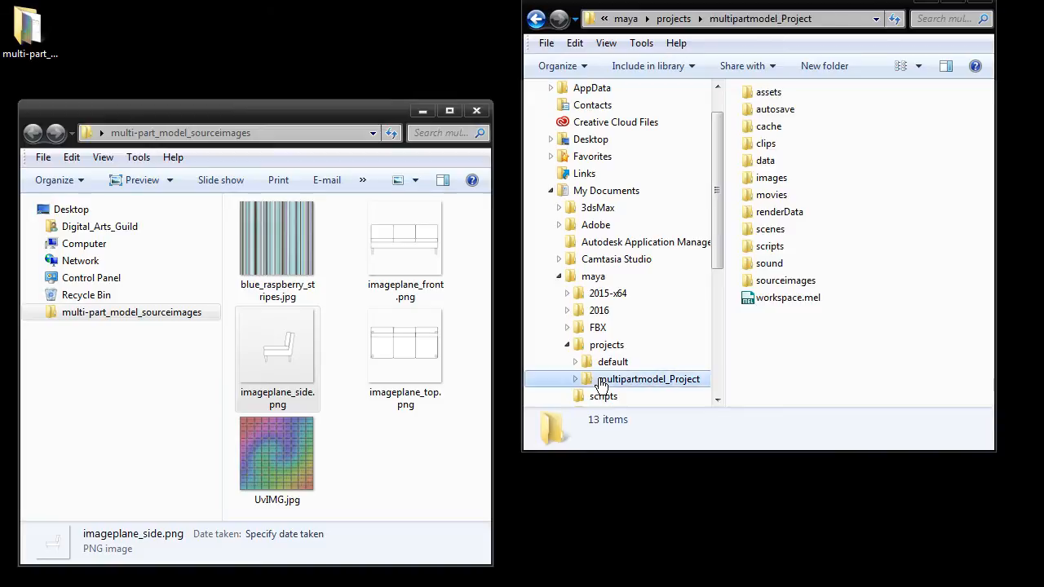
double_click(786, 282)
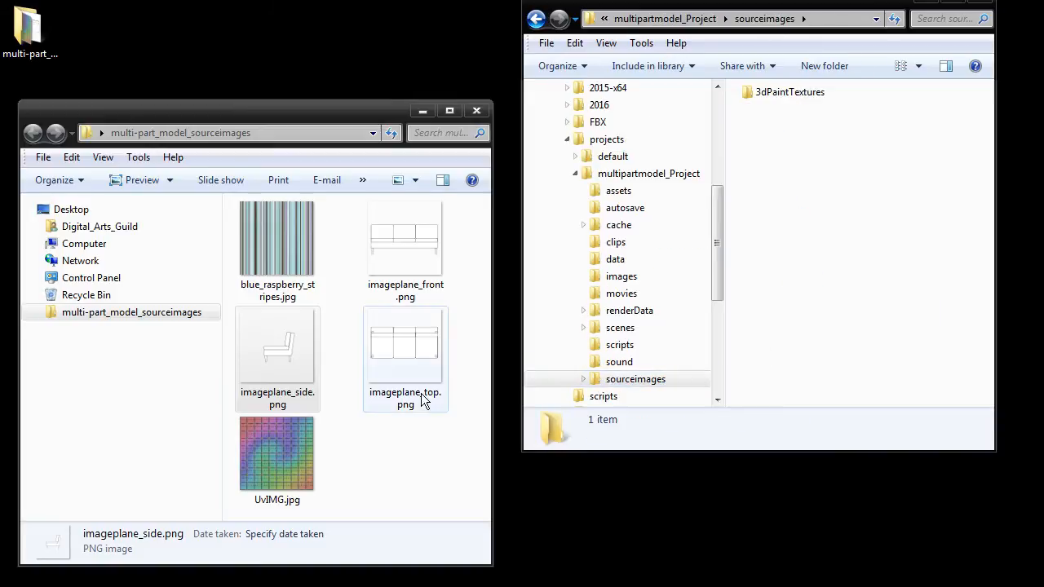
Step: Copy all five images from the multi-part_model_sourceimages folder into the project's sourceimages folder
left_click_drag(320, 504, 415, 240)
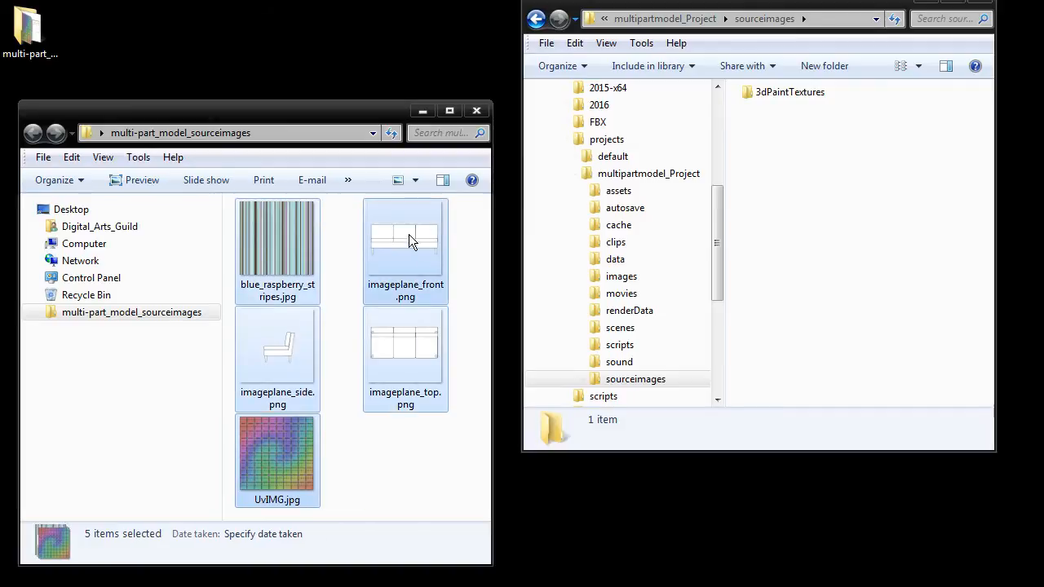
right_click(394, 232)
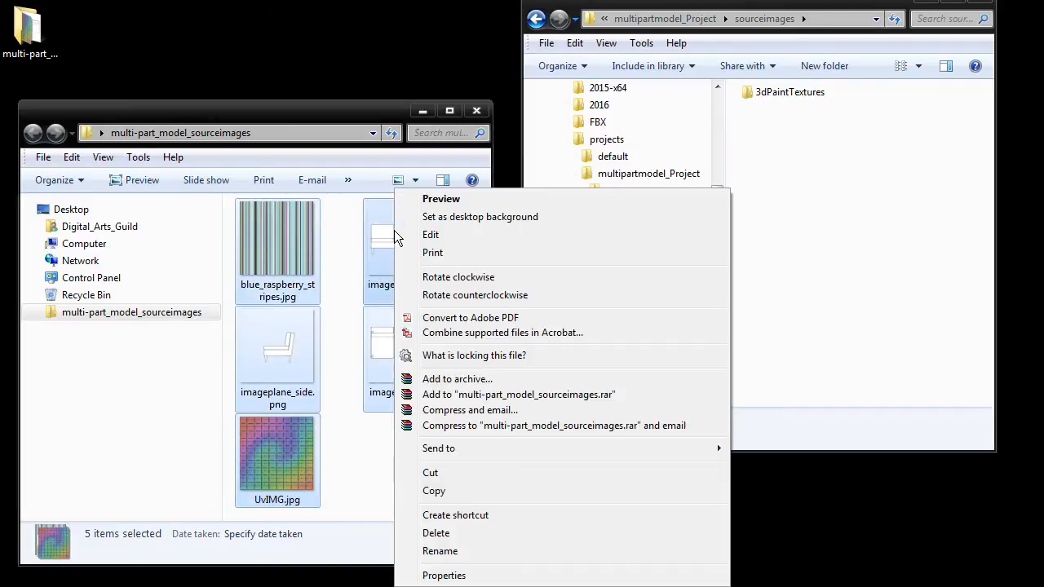
left_click(444, 490)
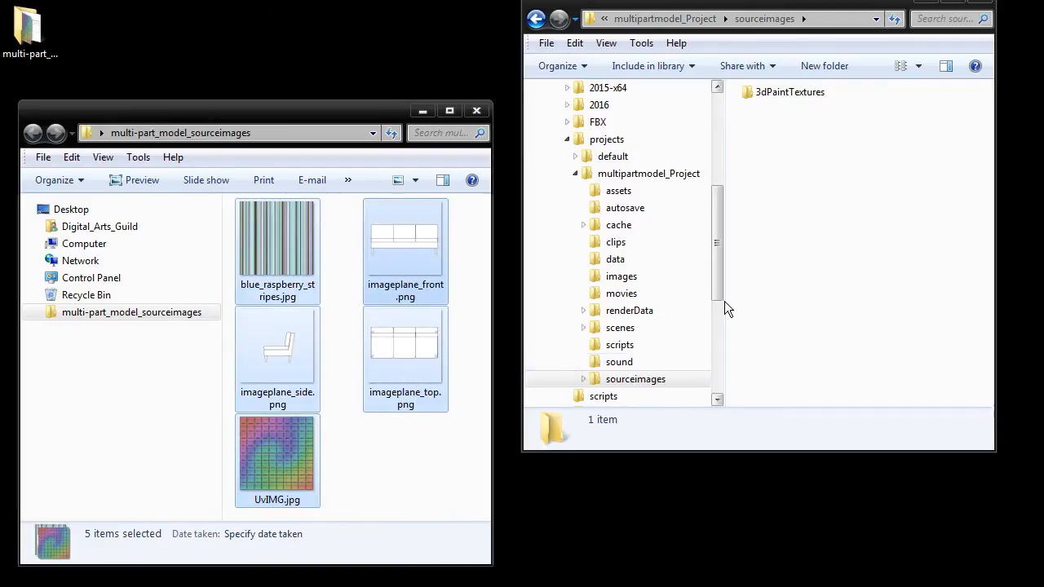
left_click(816, 218)
right_click(807, 180)
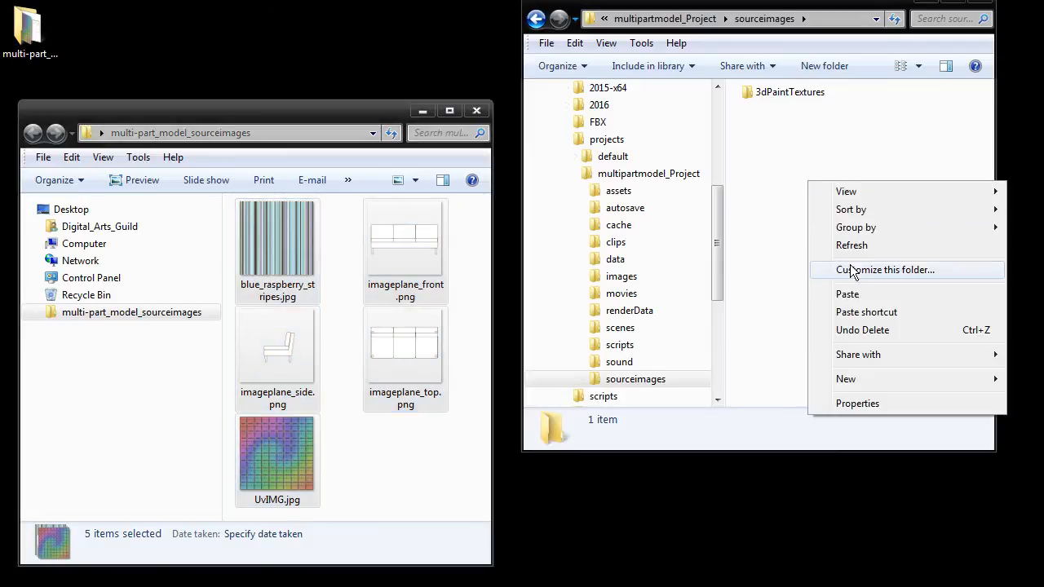
left_click(851, 294)
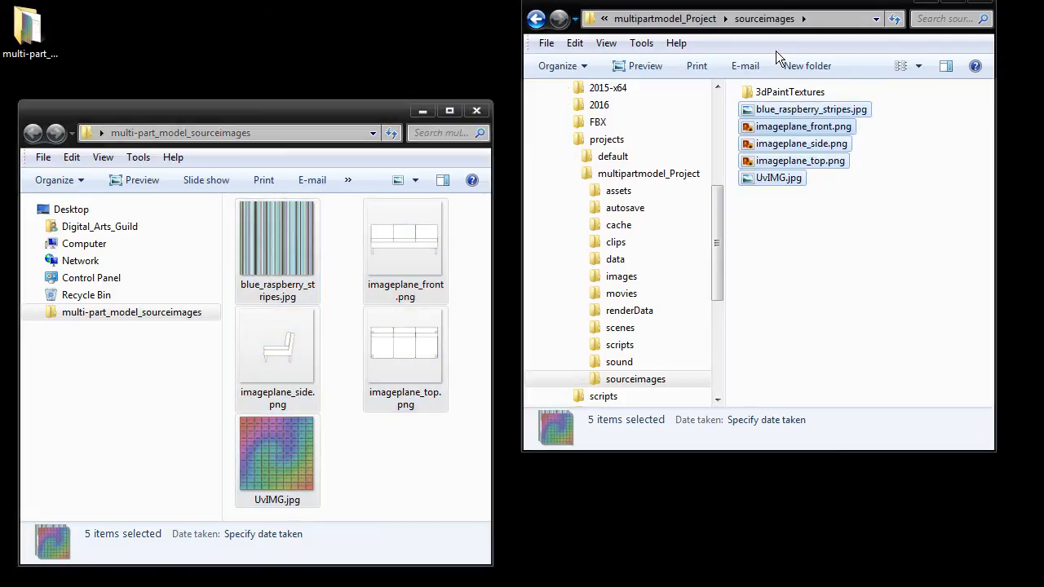
left_click(805, 251)
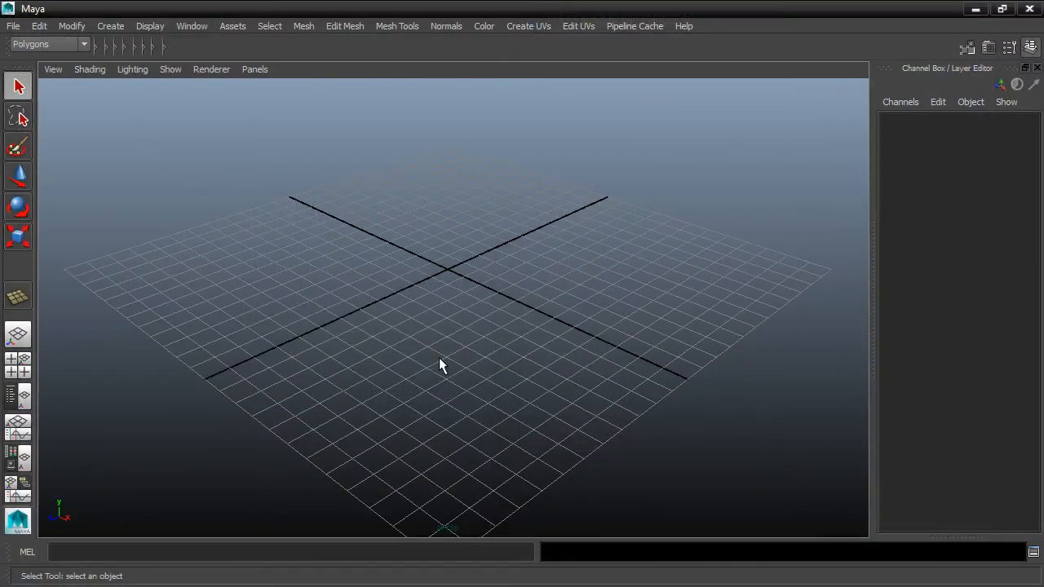
Step: Check the working units in Maya's general application preferences and save the preferences
left_click(206, 26)
mouse_move(214, 112)
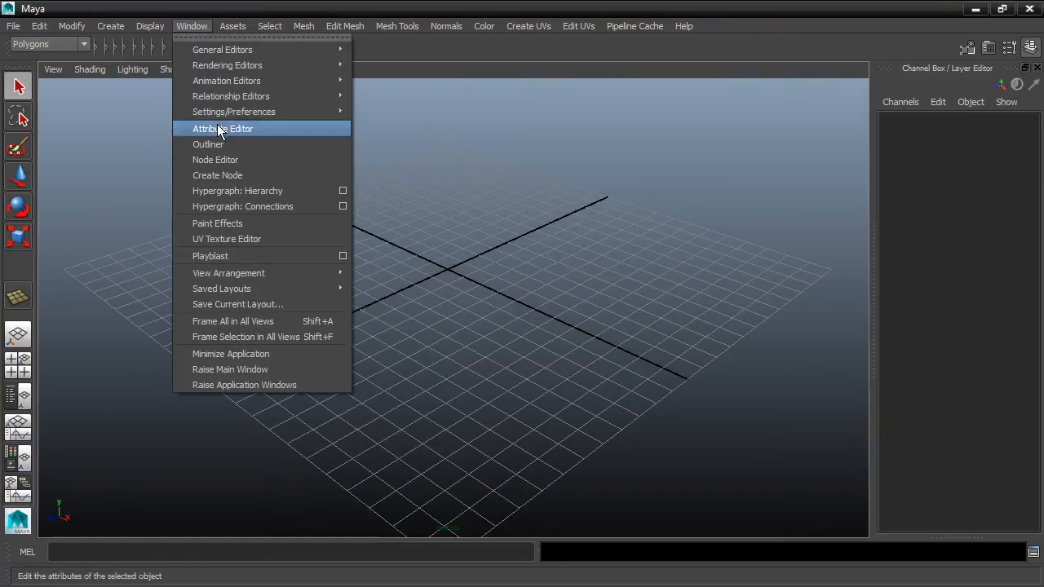
left_click(384, 119)
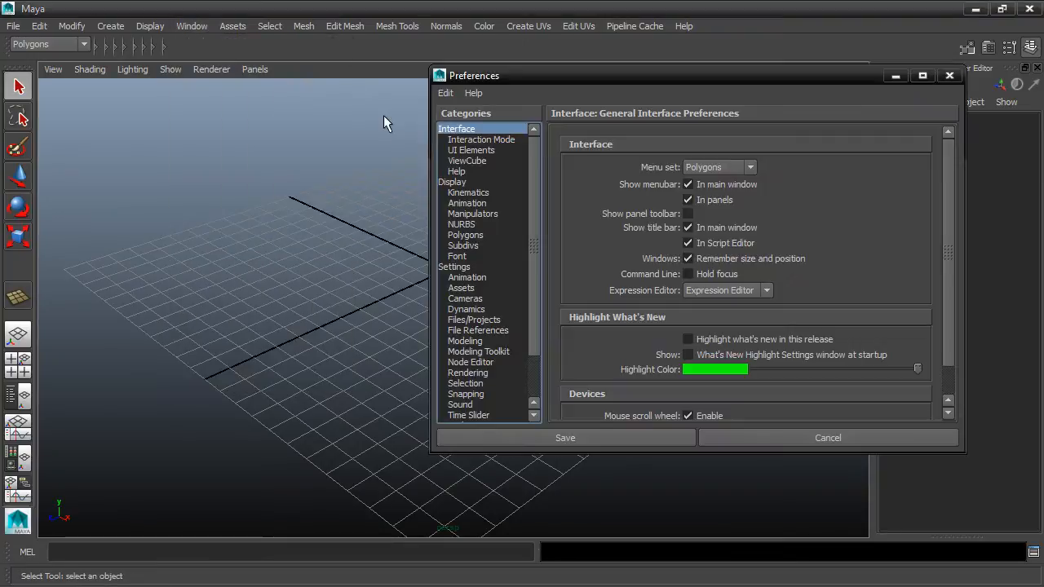
left_click(457, 267)
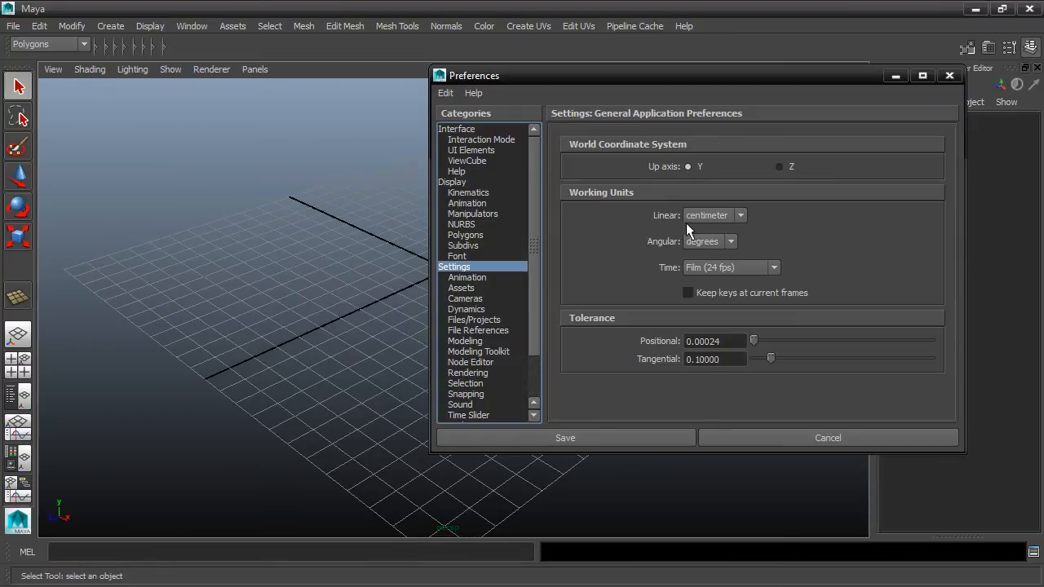
left_click(597, 437)
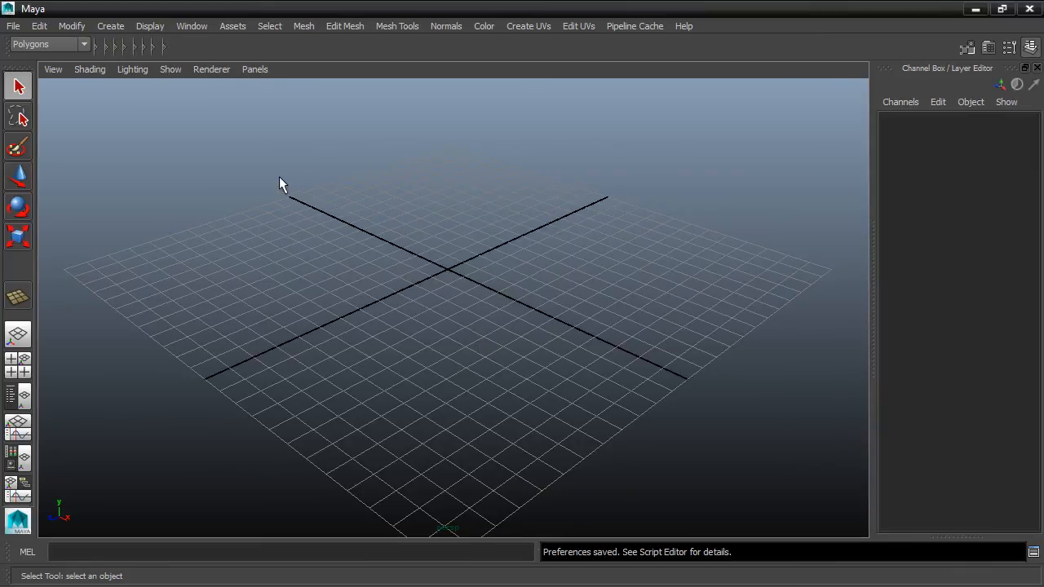
Step: Set the grid's length and width to 200 units, with grid lines every 100 units and 10 subdivisions
left_click(156, 27)
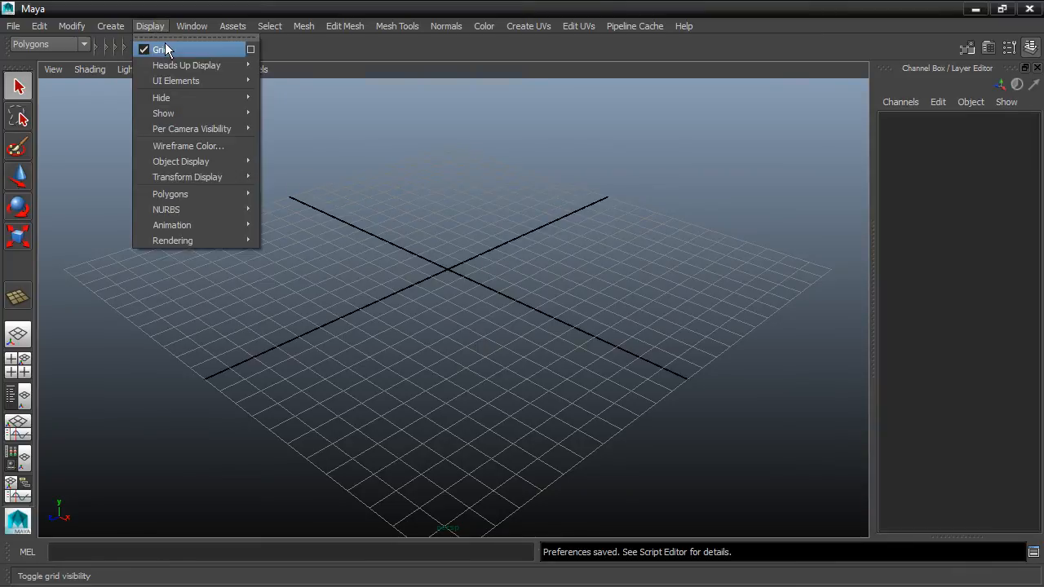
left_click(250, 45)
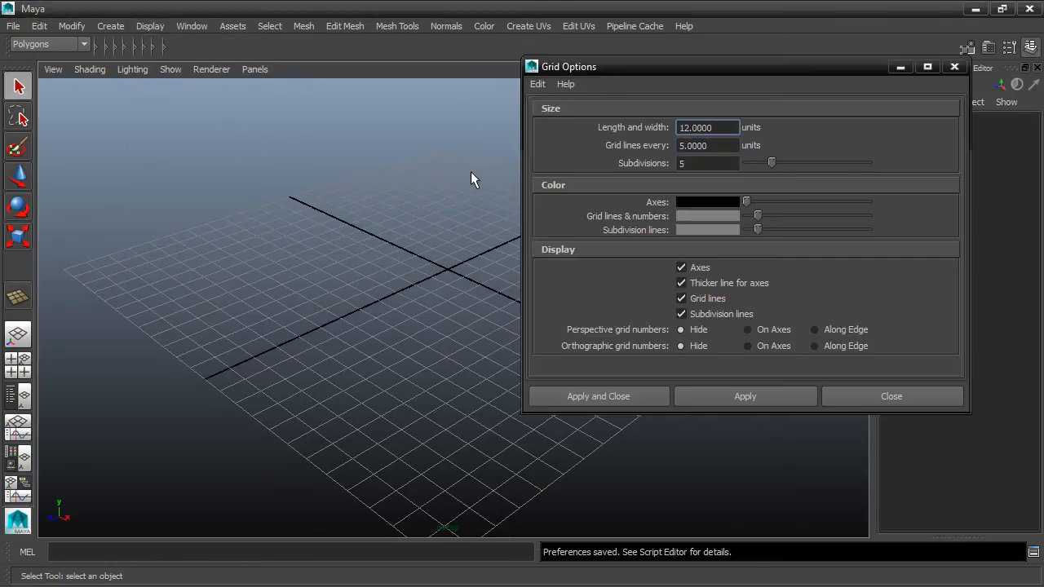
left_click_drag(716, 127, 662, 127)
type("200")
key("Tab")
type("100")
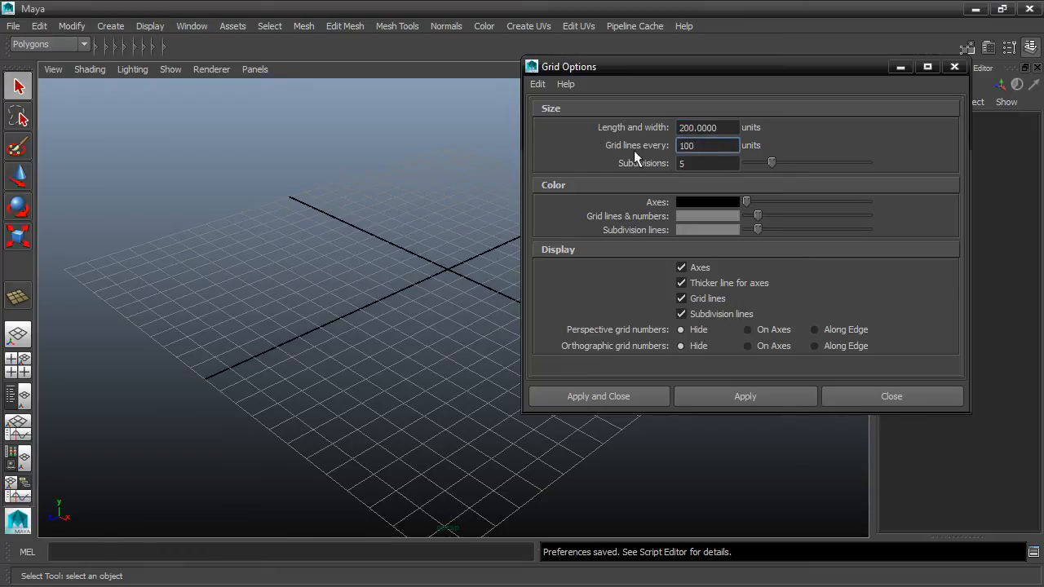
key("Tab")
type("10")
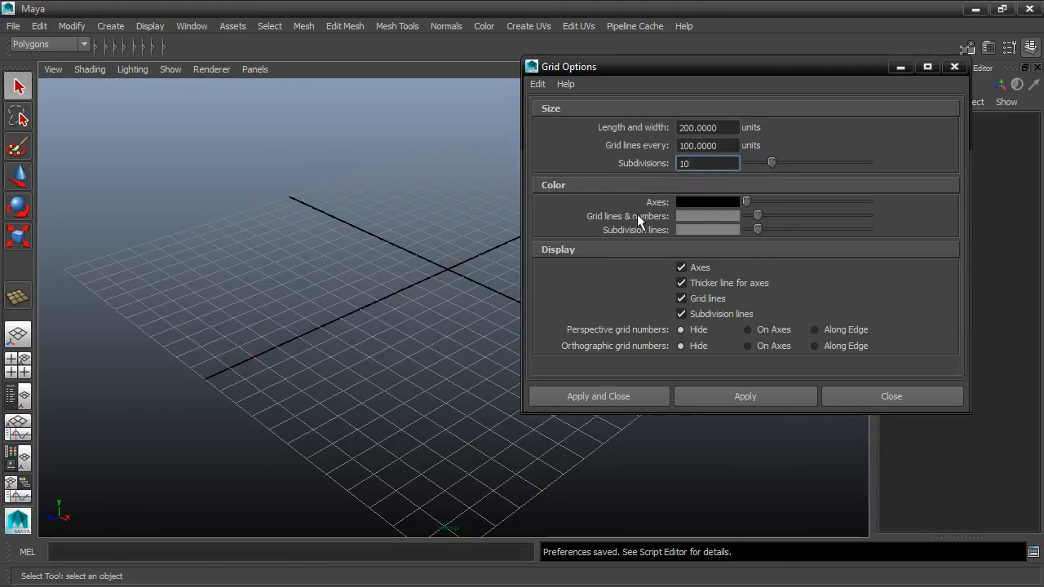
Step: Darken the grid lines and numbers, show perspective and orthographic grid numbers on the axes, and apply the grid options
left_click_drag(758, 215, 751, 216)
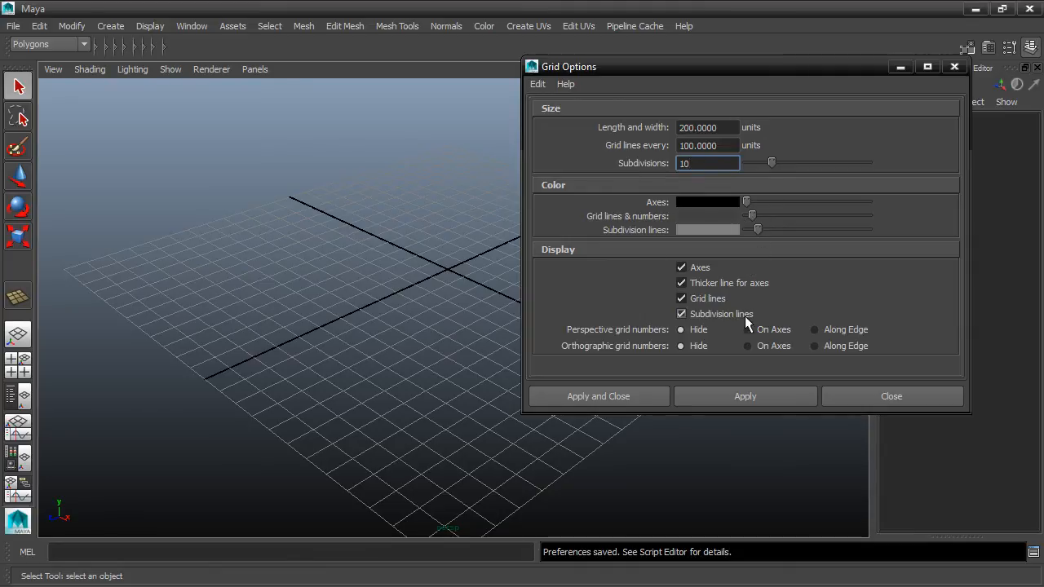
left_click(748, 330)
left_click(746, 345)
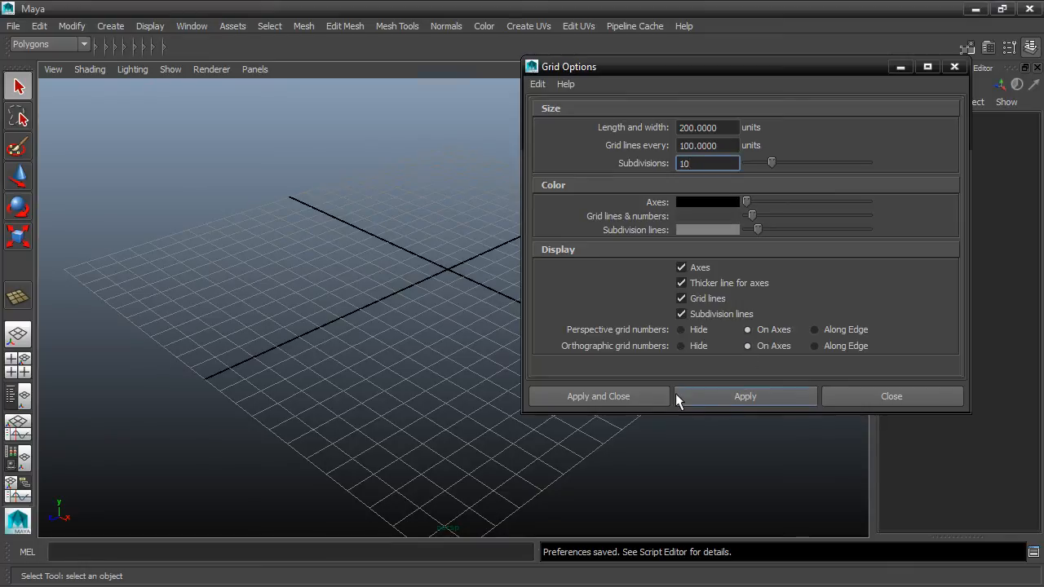
left_click(638, 391)
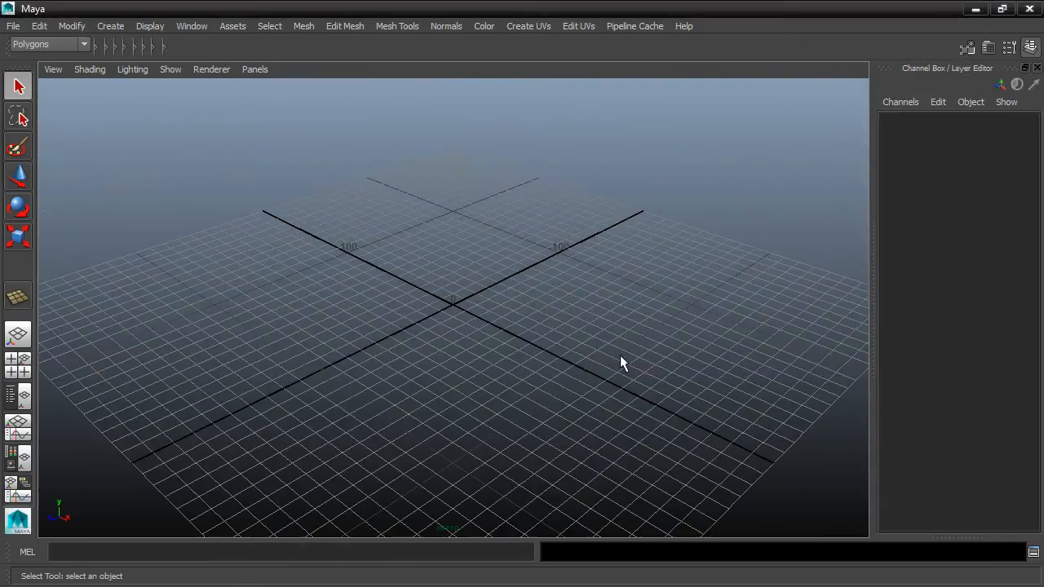
Step: Cycle the perspective viewport's background from the blue gradient to plain light grey
left_click_drag(621, 359, 602, 324, "alt")
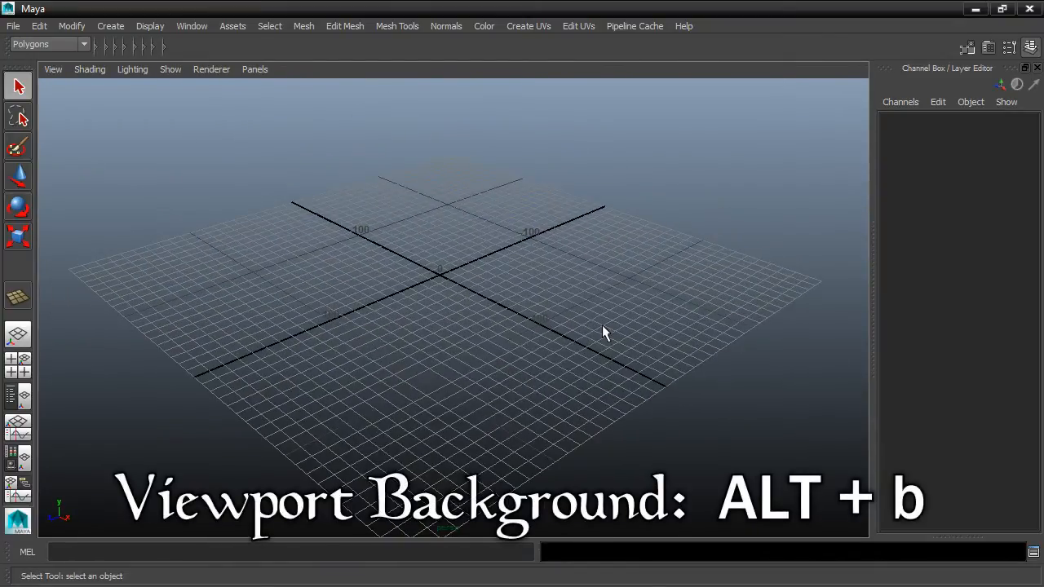
key("alt+b")
key("alt+b")
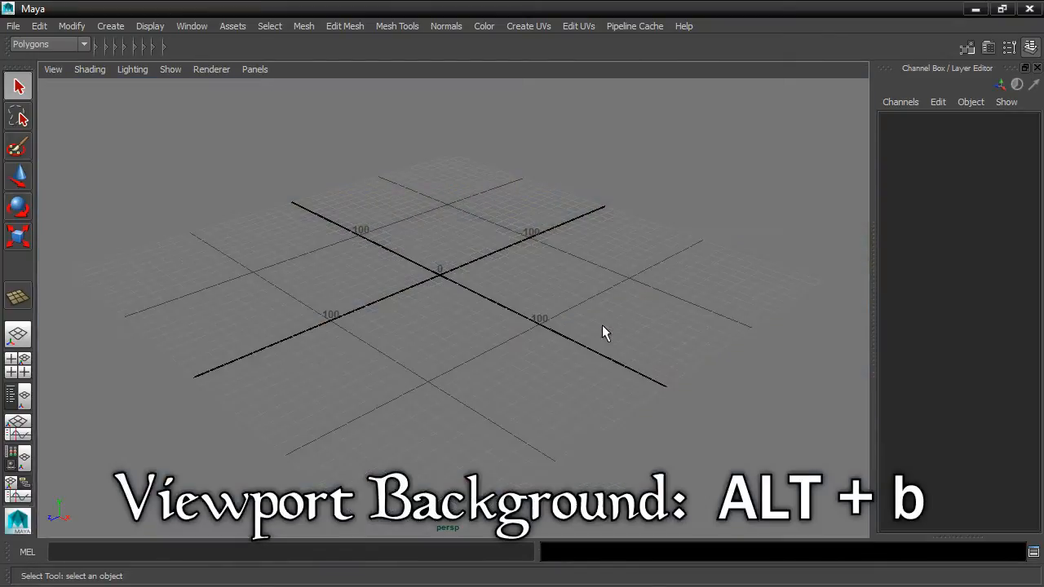
key("alt+b")
left_click_drag(570, 343, 608, 335, "alt")
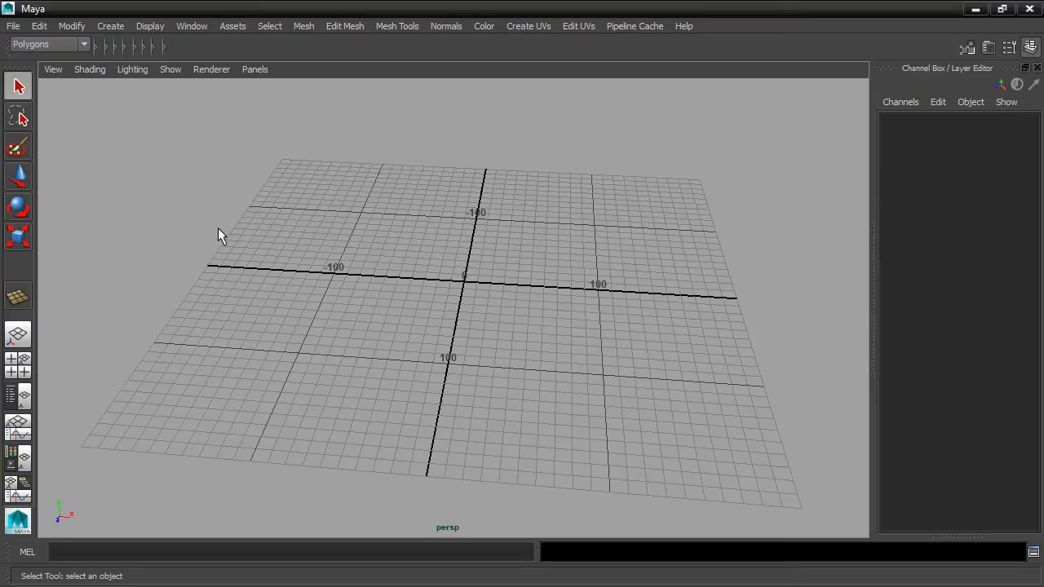
Step: Create a free image plane at the origin
left_click(103, 29)
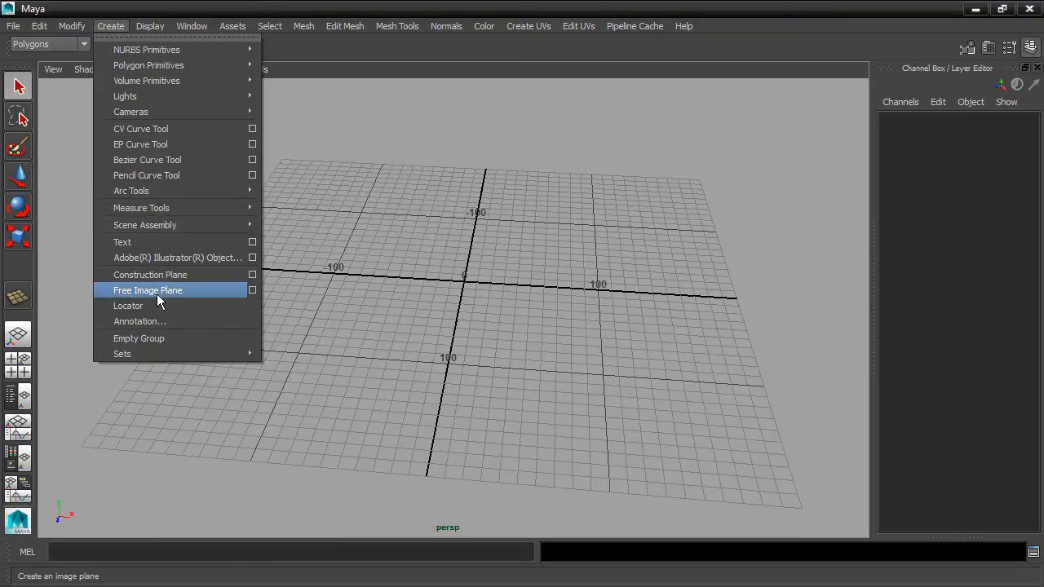
left_click(204, 291)
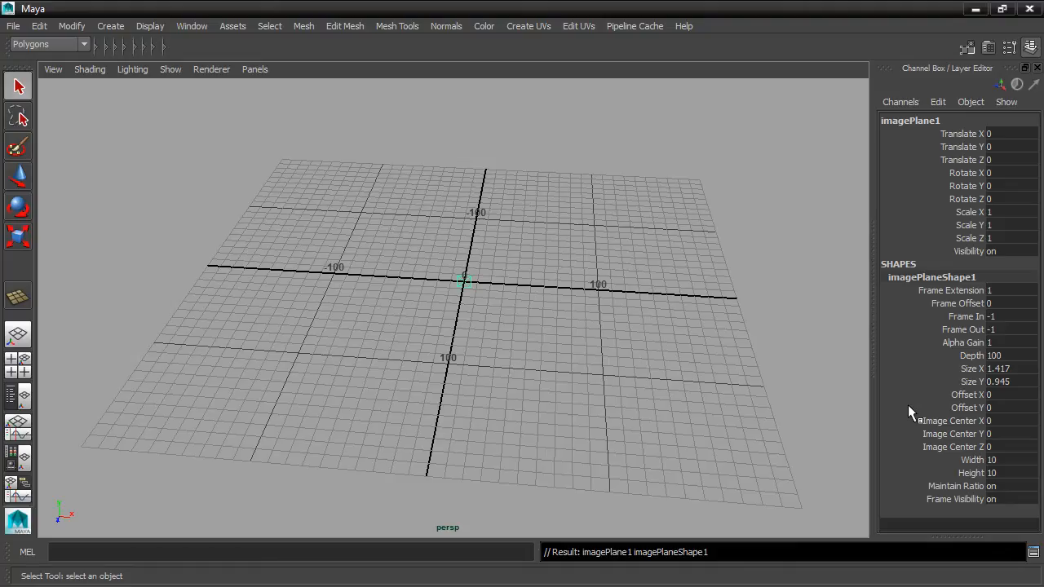
Step: Show the new image plane's attributes and rename its transform node as imagePlaneFront
key("ctrl+a")
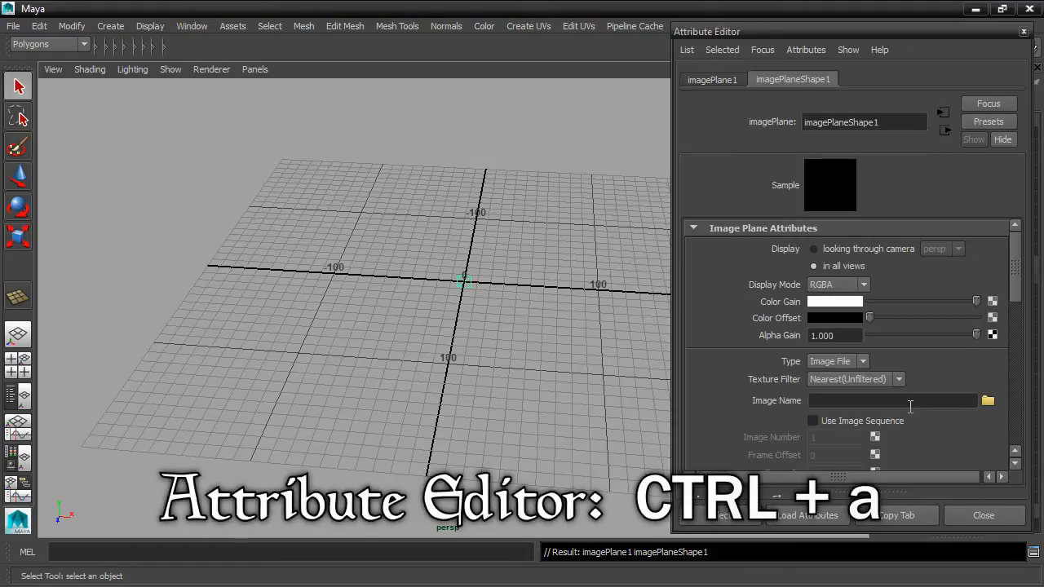
left_click_drag(879, 492, 879, 495)
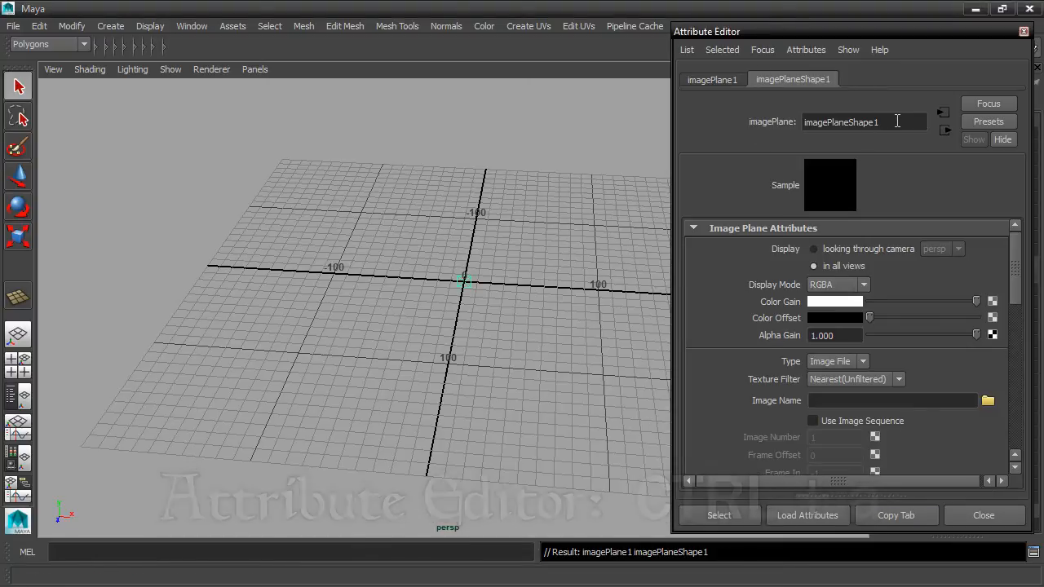
left_click_drag(850, 121, 881, 122)
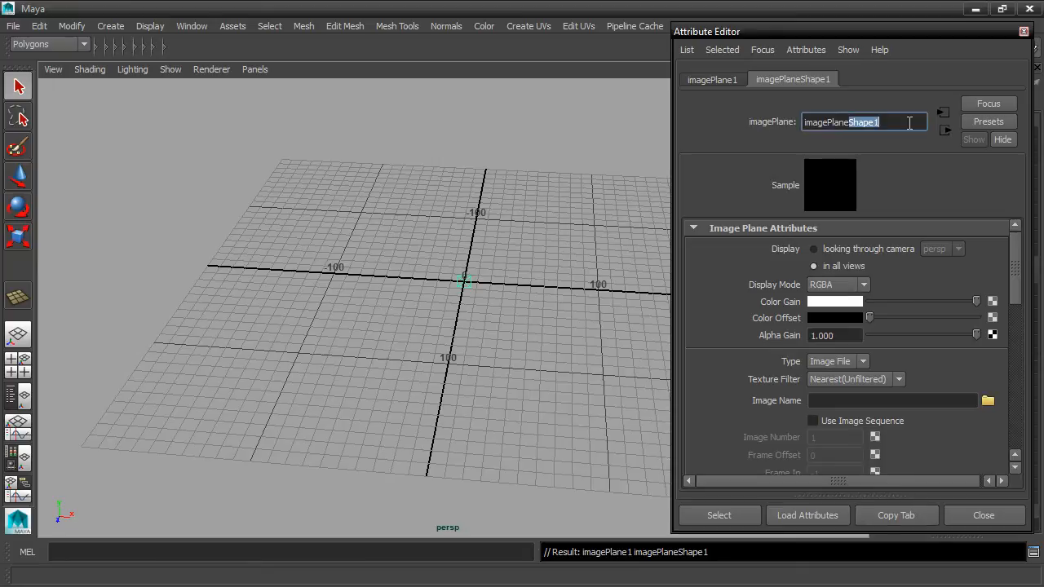
left_click(715, 80)
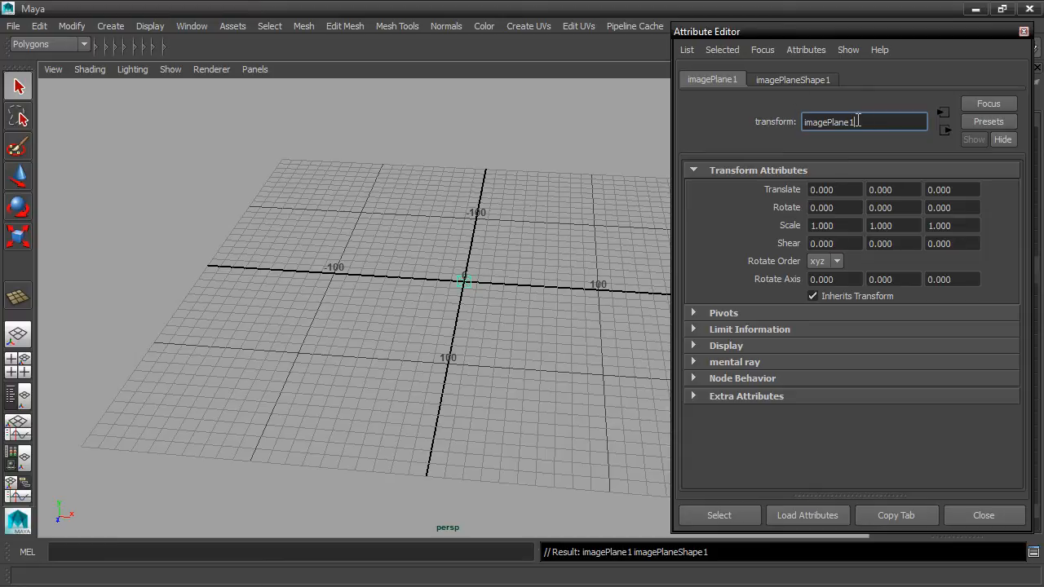
key("BackSpace")
type("Front")
key("Return")
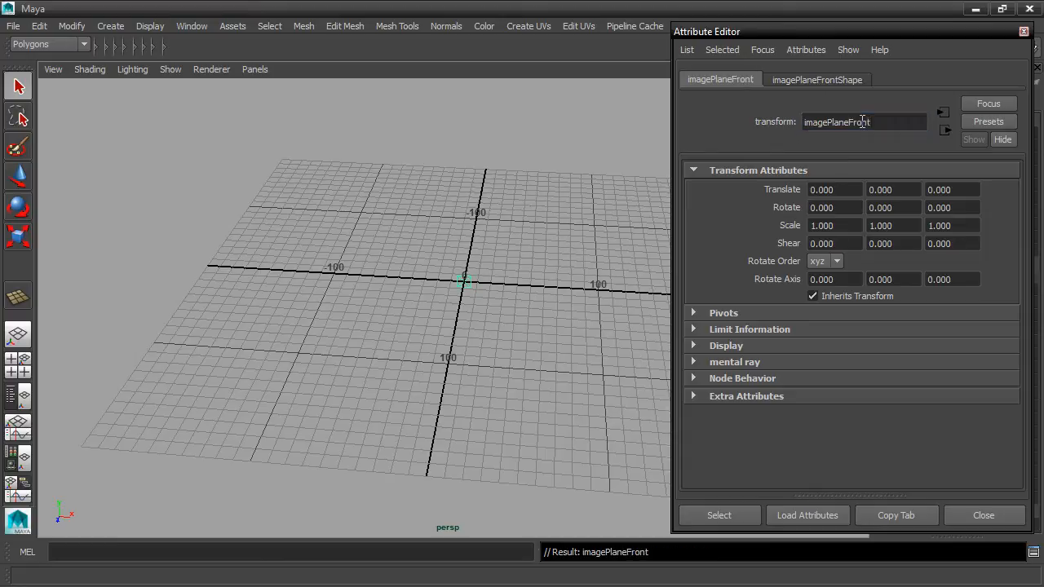
Step: Load imageplane_front.png from the project's sourceimages folder into the front image plane's shape
left_click(858, 78)
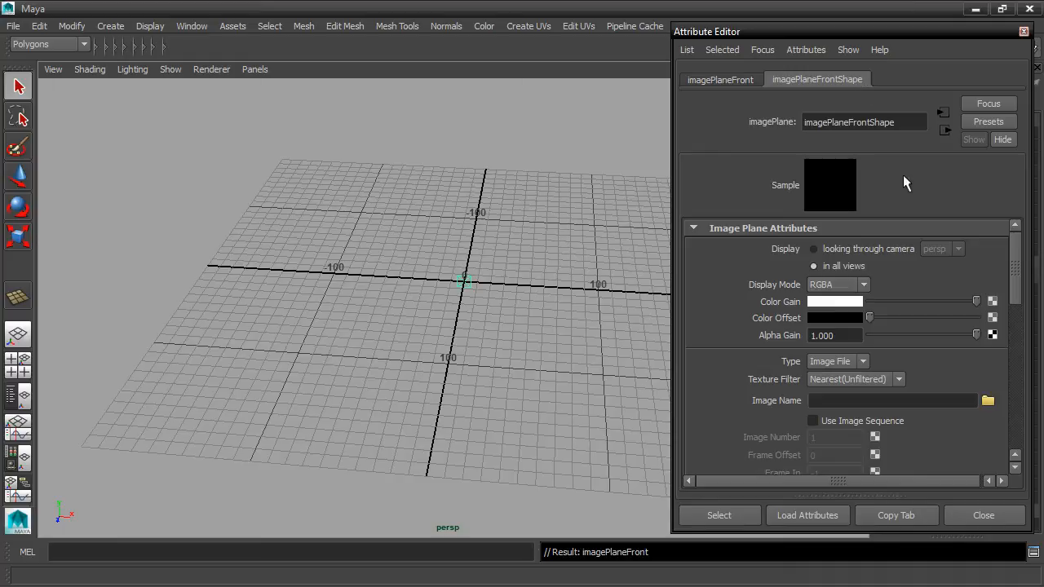
left_click(988, 401)
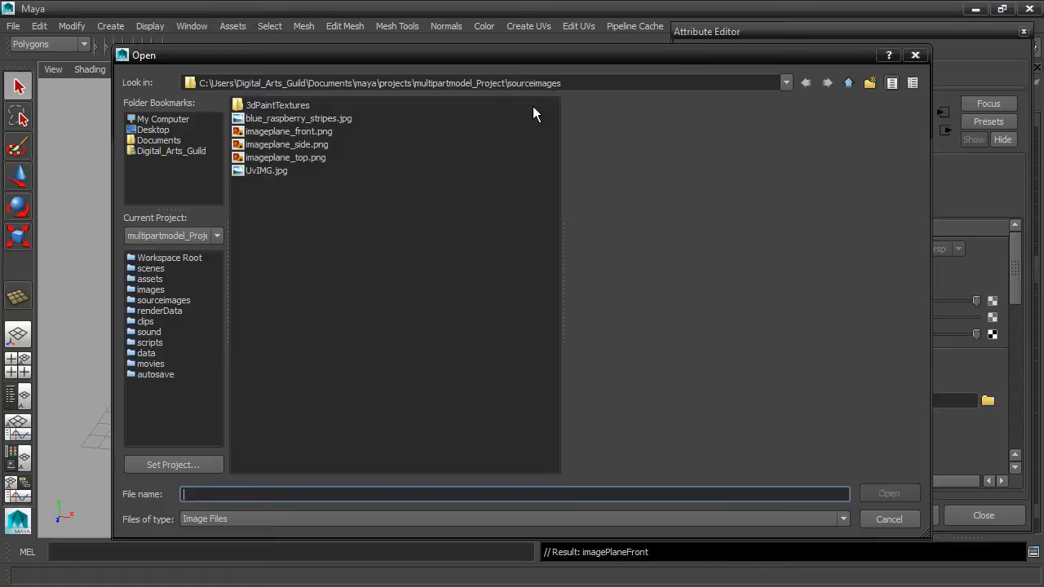
left_click(313, 131)
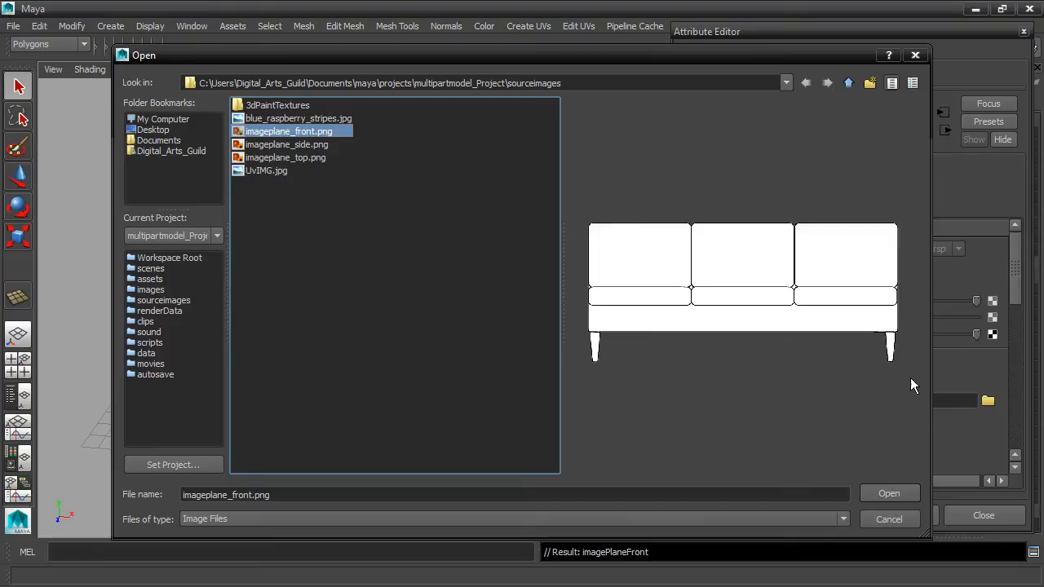
left_click(888, 493)
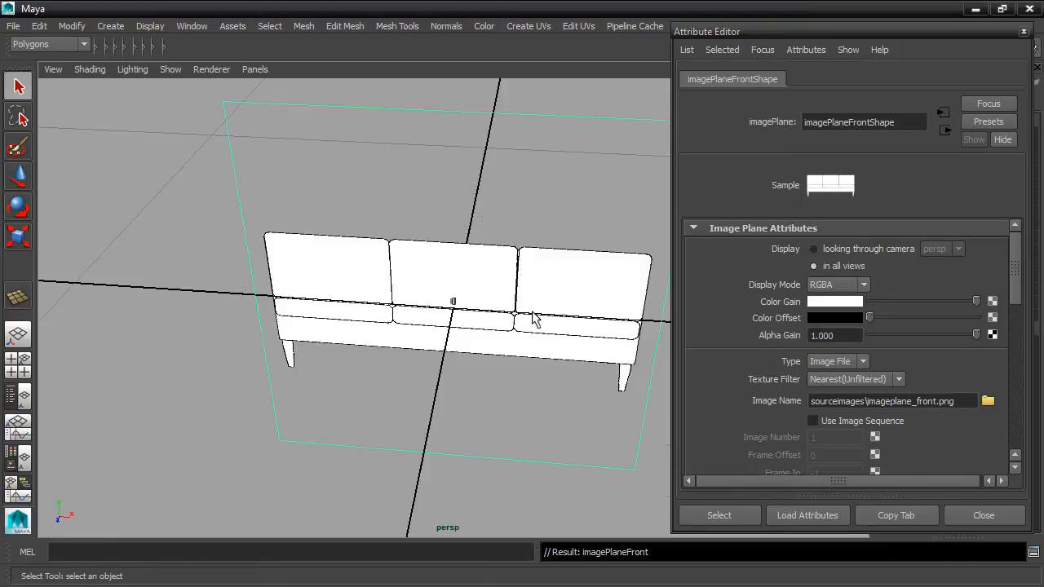
left_click_drag(508, 366, 473, 344, "alt")
scroll(503, 348, "down", 3)
scroll(501, 352, "down", 2)
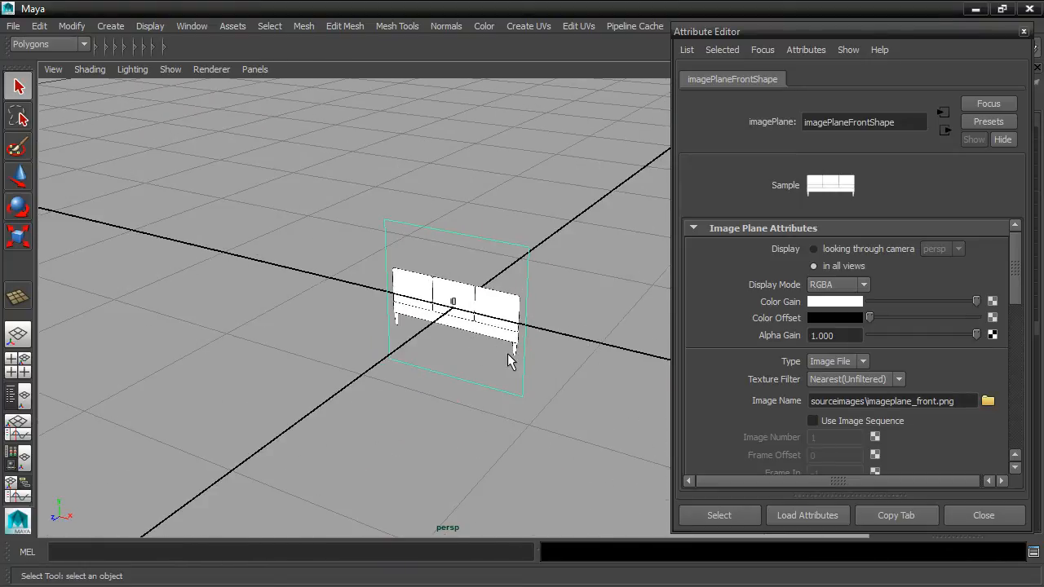
Step: Set the front image plane's width to 220, keeping the picture's aspect ratio
left_click_drag(1019, 262, 1025, 395)
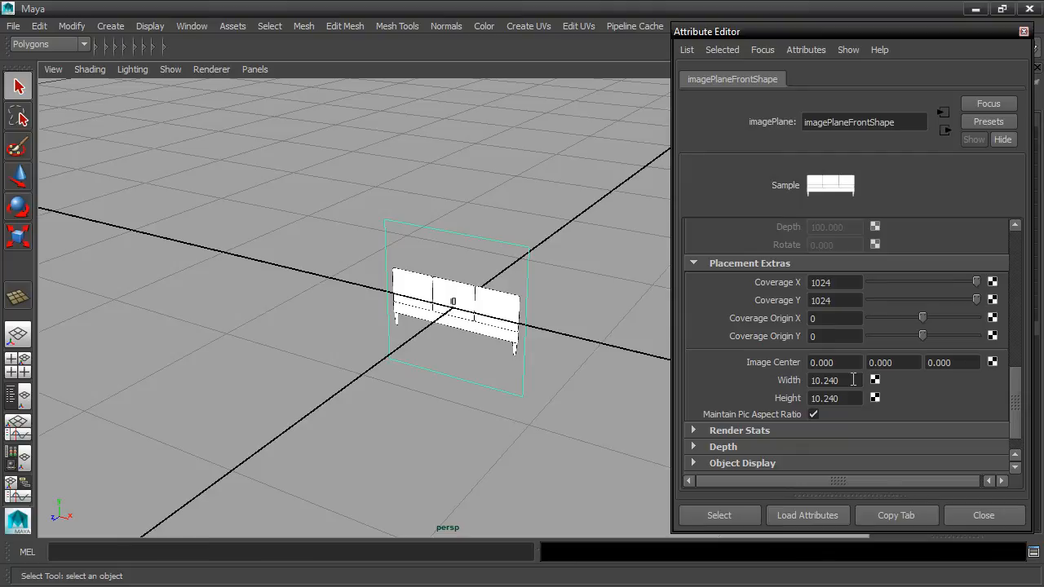
left_click_drag(853, 380, 788, 375)
type("220")
key("Return")
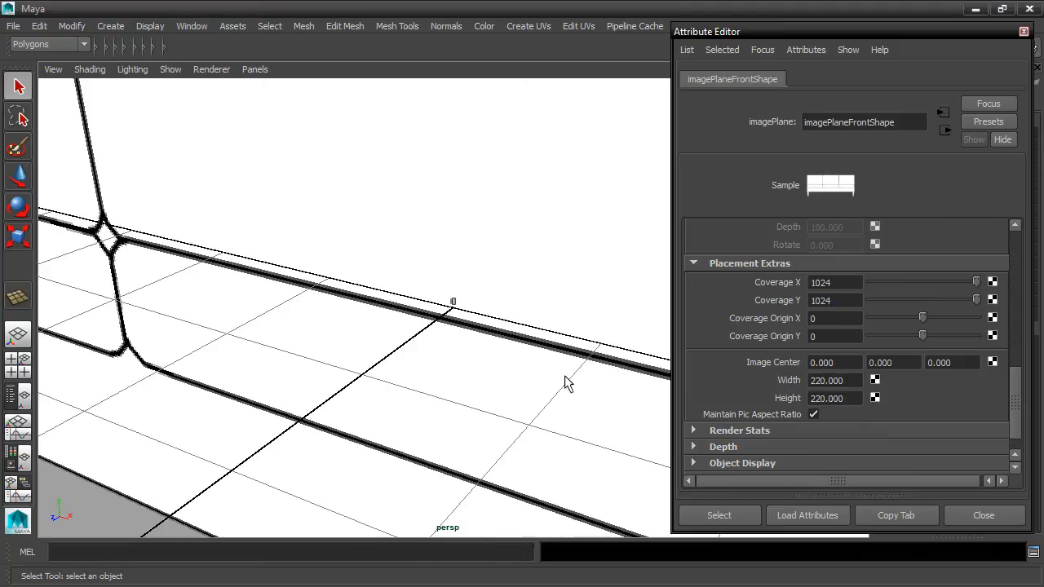
scroll(475, 300, "down", 10)
left_click_drag(461, 363, 487, 343, "alt")
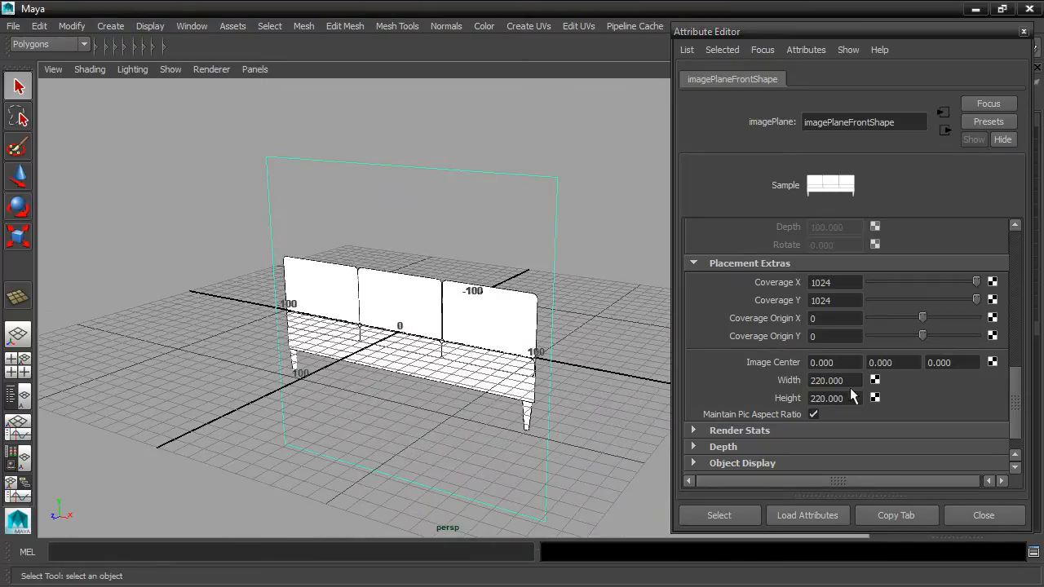
Step: Make the front image plane semi-transparent with an alpha gain of 0.5
left_click_drag(1015, 411, 1017, 259)
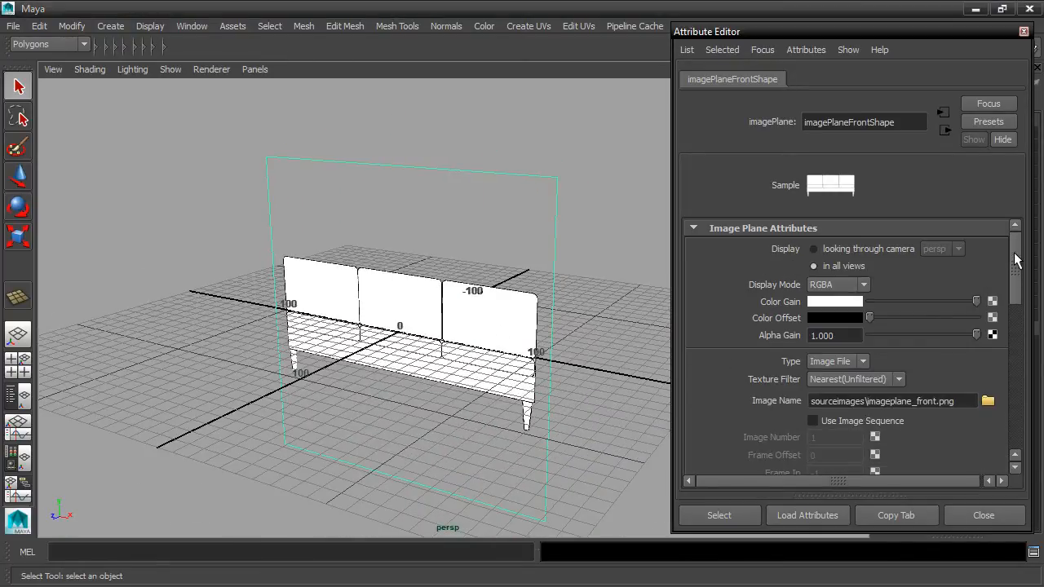
mouse_move(977, 302)
left_mouse_down()
mouse_move(928, 303)
mouse_move(978, 301)
left_mouse_up()
left_click_drag(869, 316, 818, 309)
scroll(630, 297, "up", 5)
left_click_drag(974, 333, 927, 334)
left_click(863, 335)
type(".5")
key("Return")
key("f")
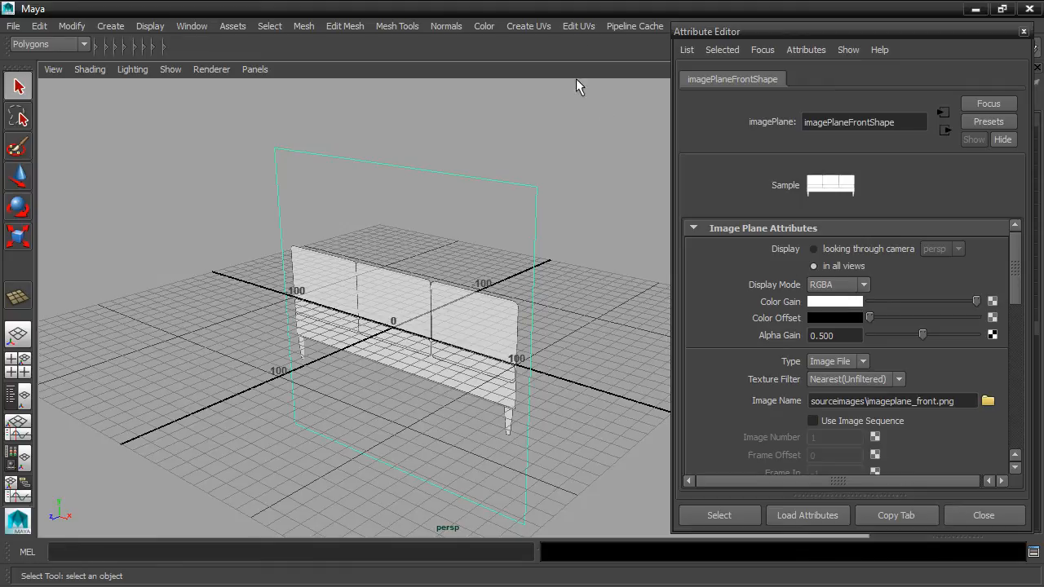
Step: Switch to the four-view layout and fit the front image plane within the front and side views
key("space")
scroll(377, 233, "down", 4)
scroll(377, 234, "up", 3)
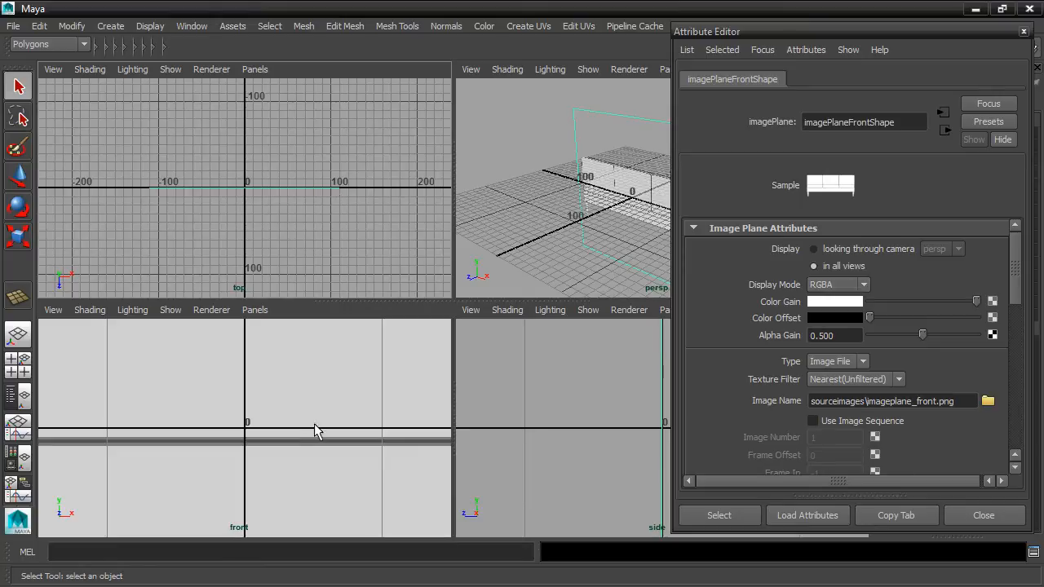
scroll(301, 390, "down", 6)
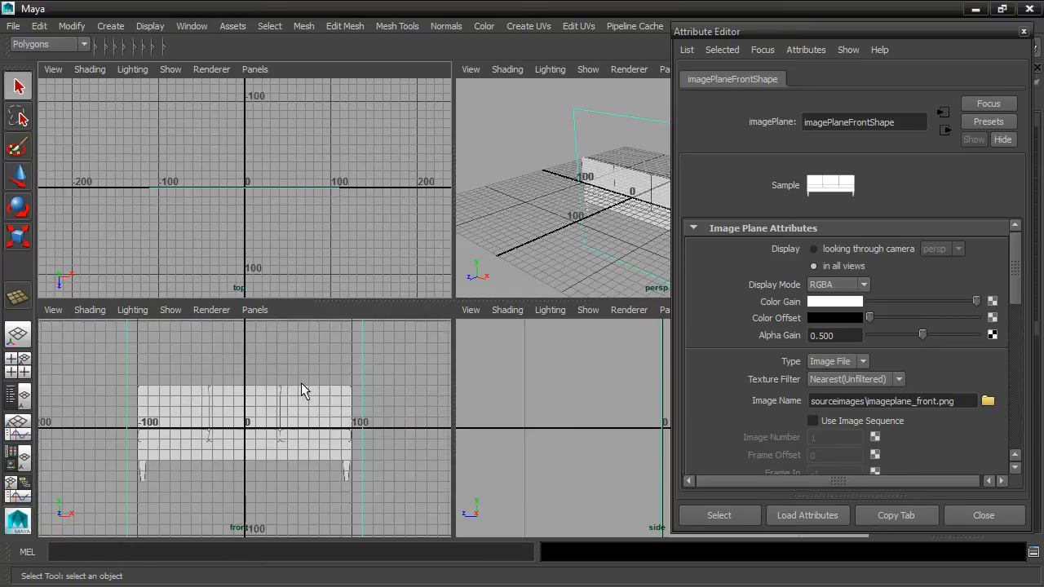
scroll(301, 384, "down", 2)
scroll(542, 390, "down", 3)
scroll(542, 390, "down", 2)
middle_click_drag(561, 388, 525, 389, "alt")
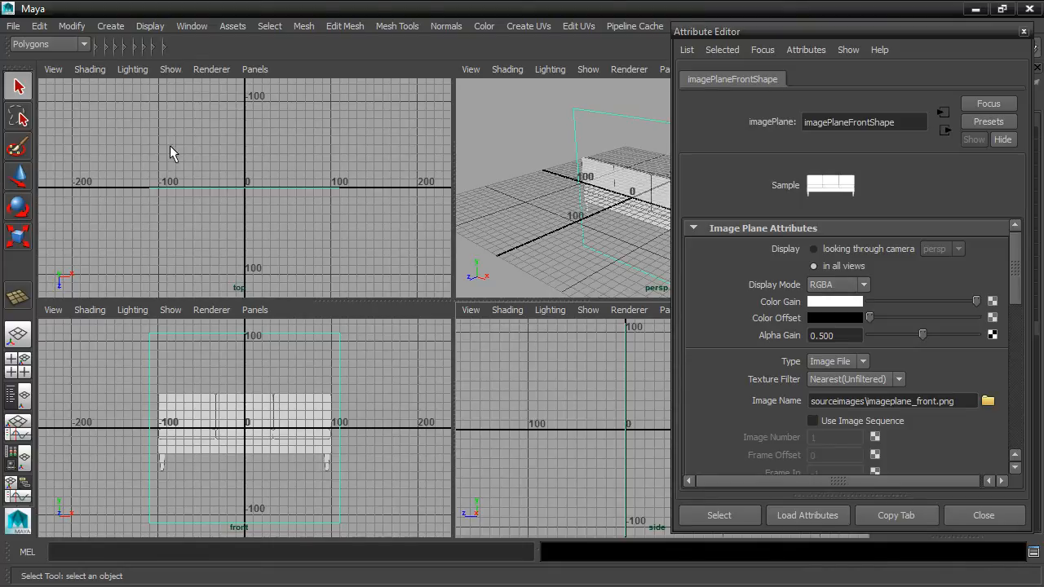
Step: Import imageplane_top.png as an image plane for the top view
left_click(54, 69)
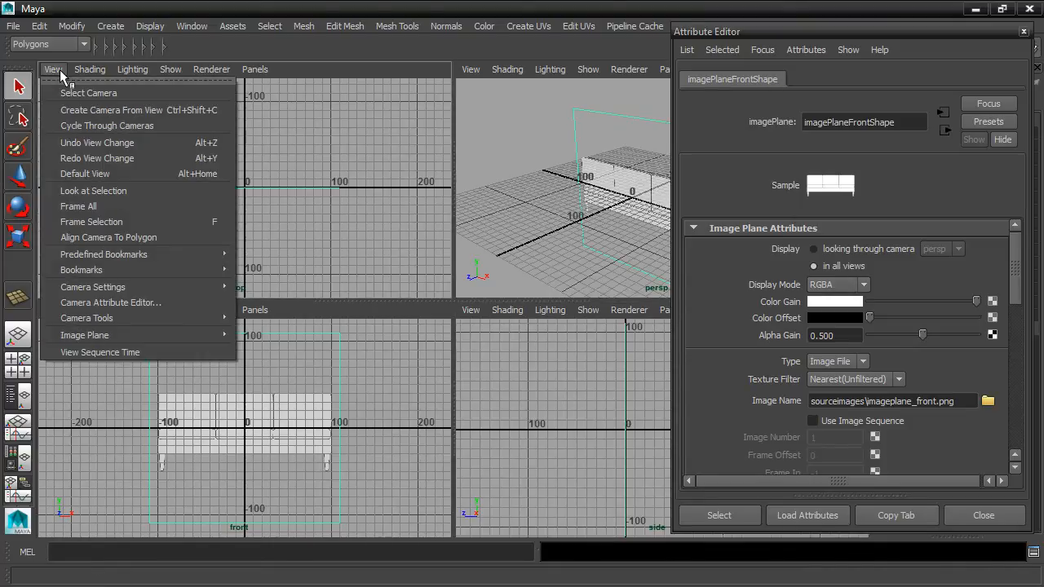
mouse_move(106, 335)
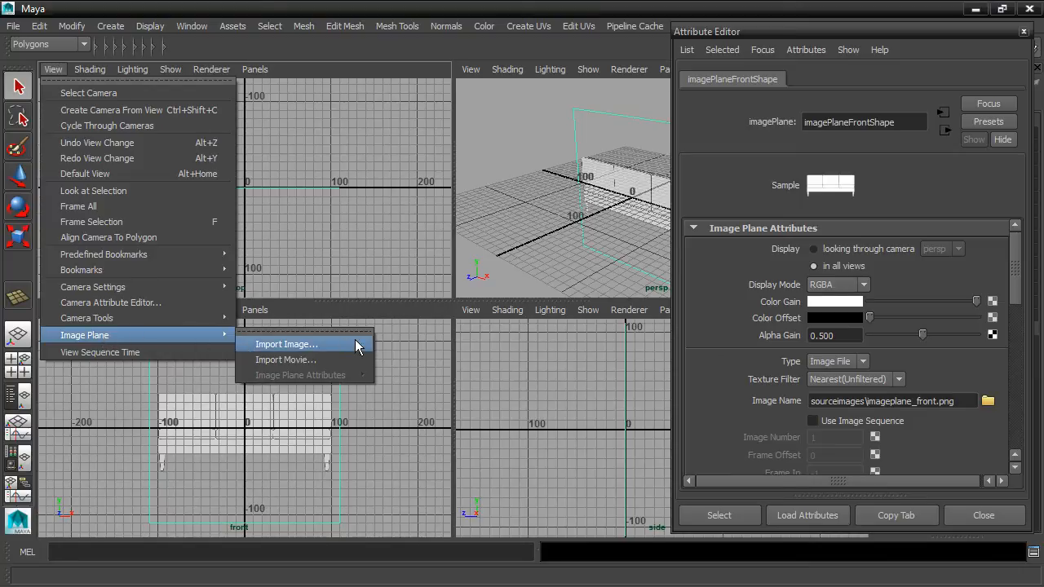
left_click(355, 342)
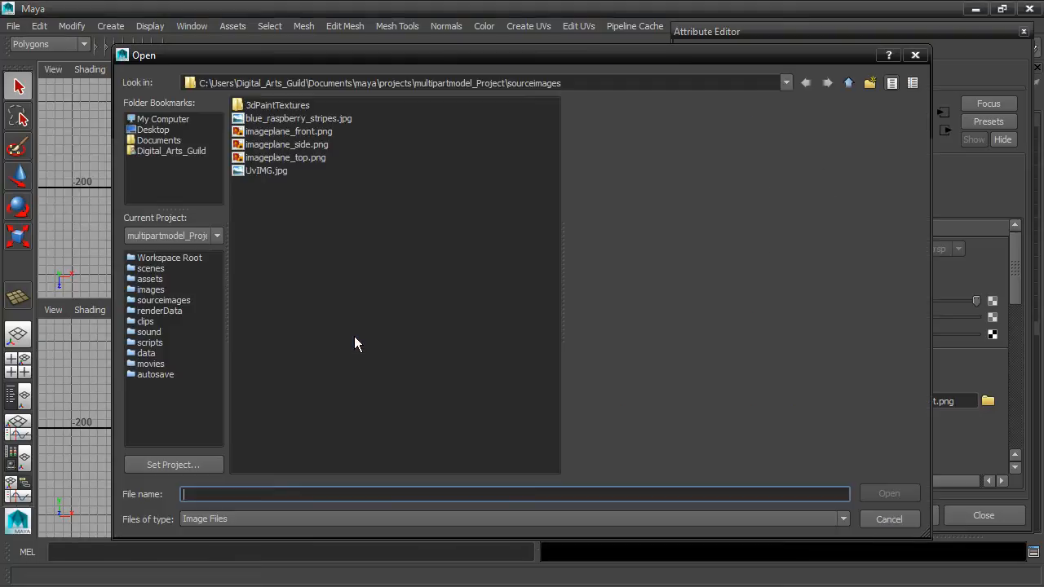
left_click(298, 157)
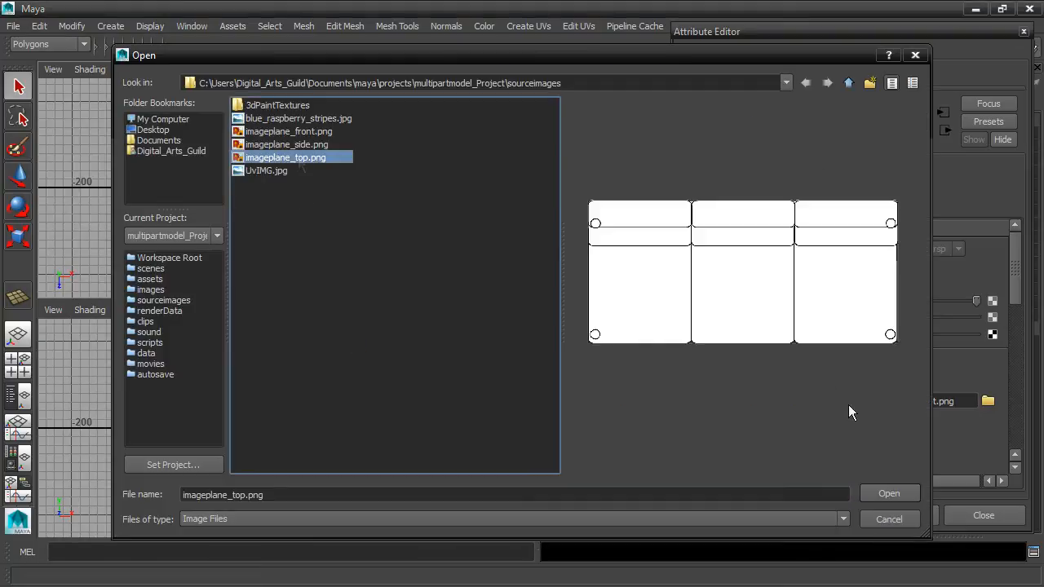
left_click(886, 494)
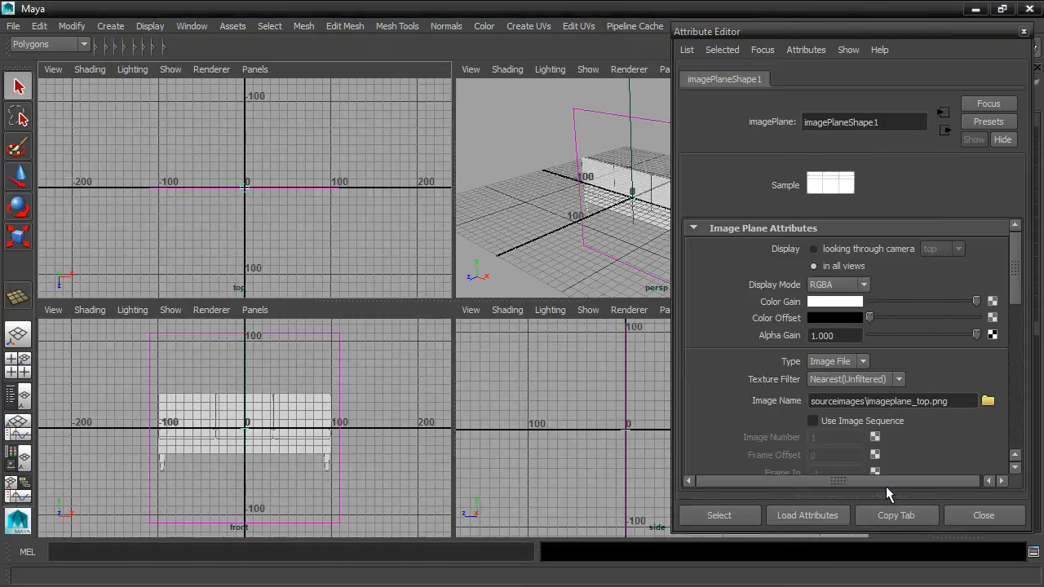
scroll(293, 225, "up", 6)
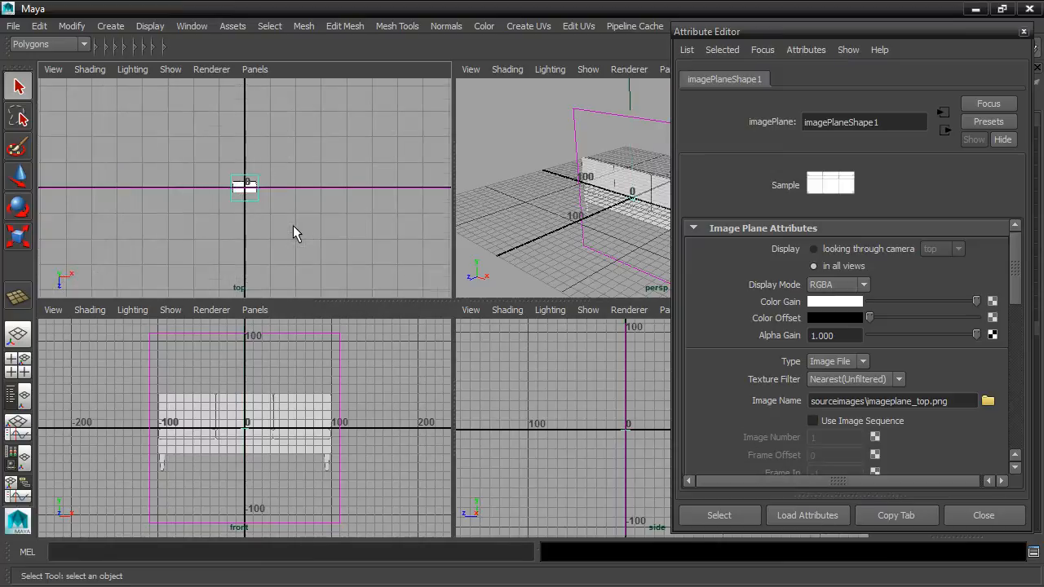
scroll(275, 213, "down", 2)
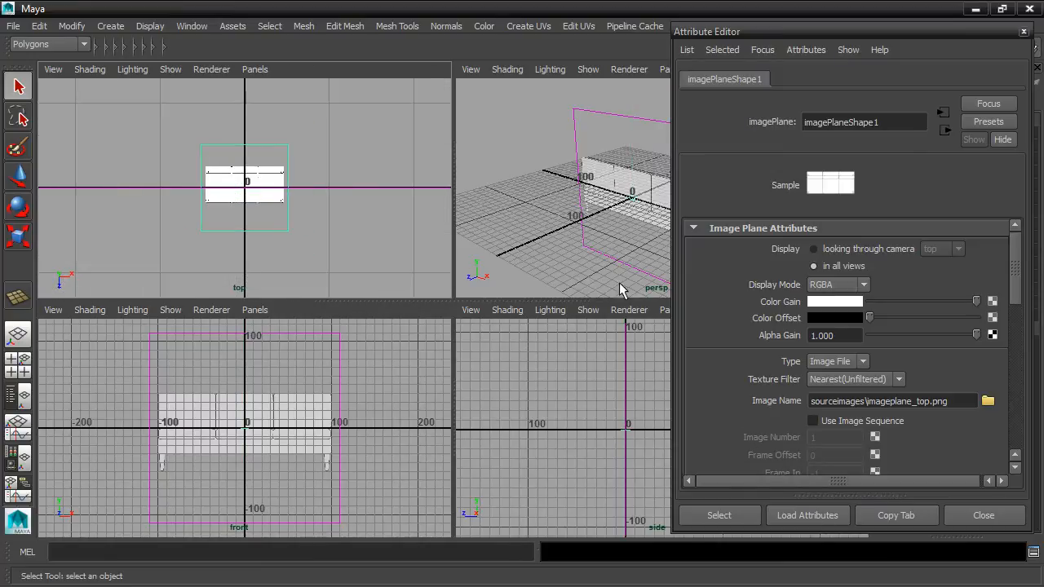
Step: Set the top image plane's width to 220, keeping the picture's aspect ratio
left_click_drag(1015, 266, 1017, 440)
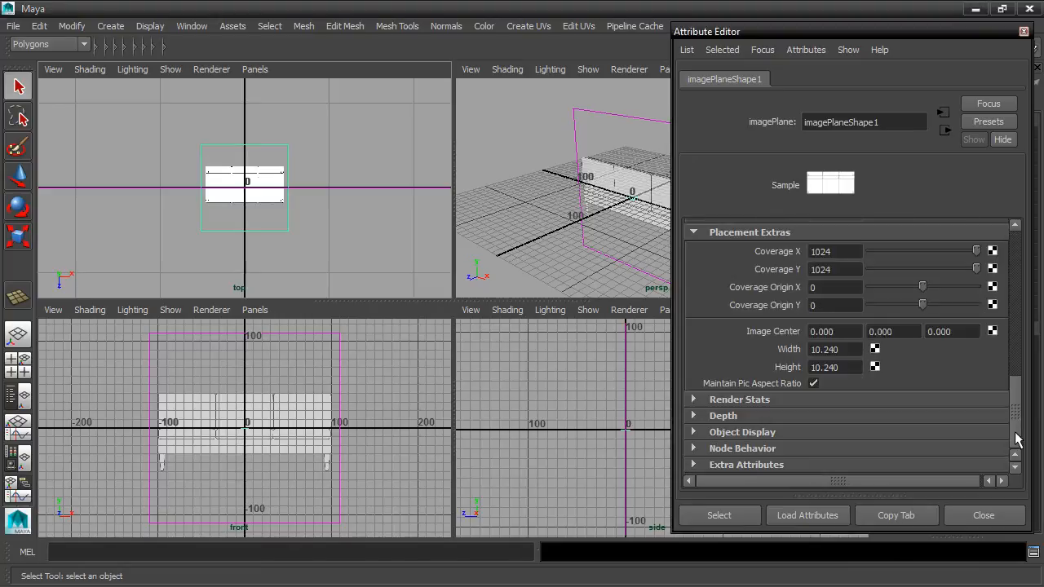
double_click(832, 349)
type("220")
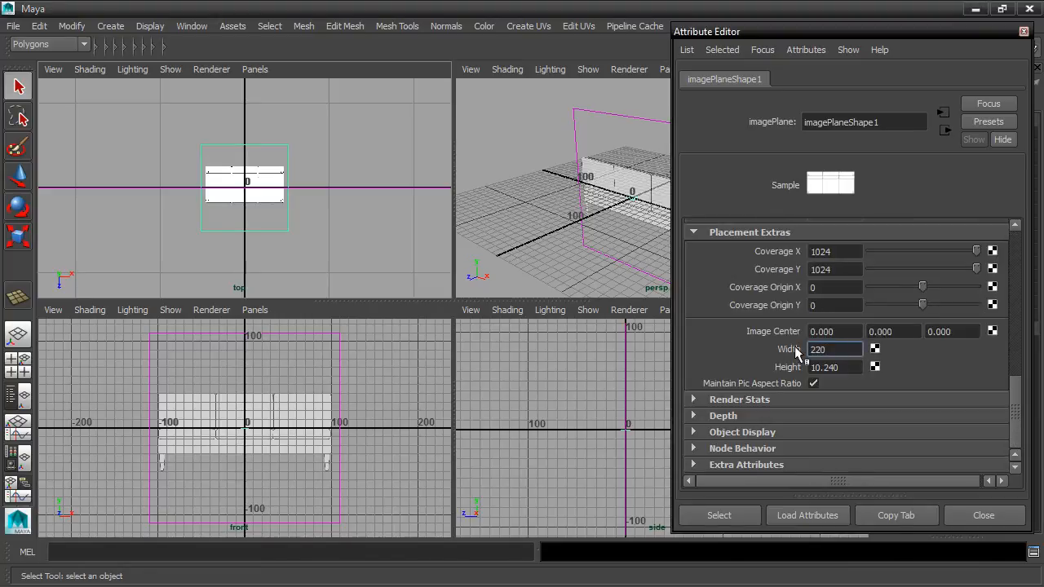
key("Return")
scroll(333, 238, "down", 5)
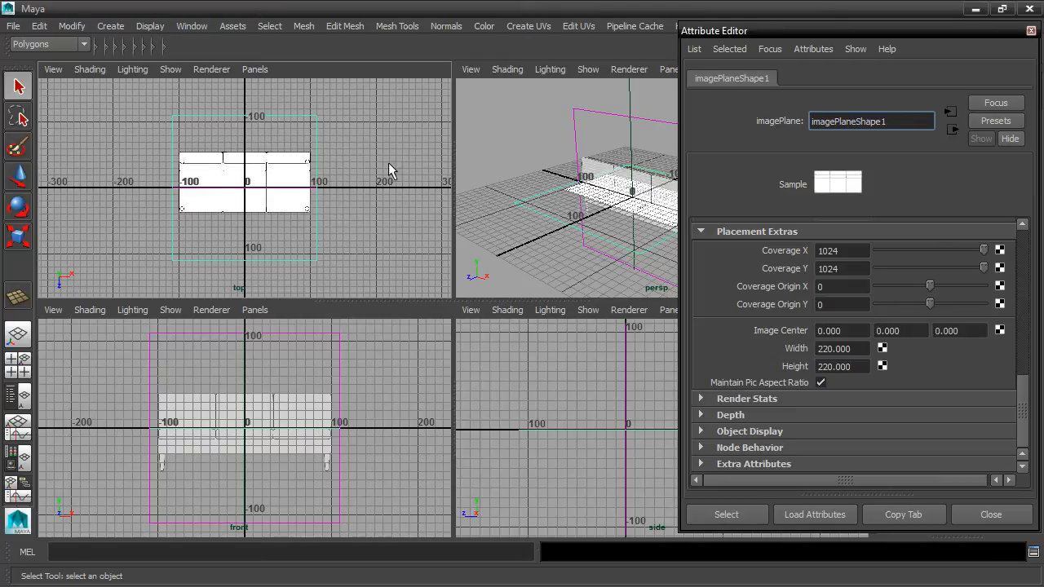
Step: Reselect the top view's image plane and rename its transform node as imagePlaneTop
left_click(410, 132)
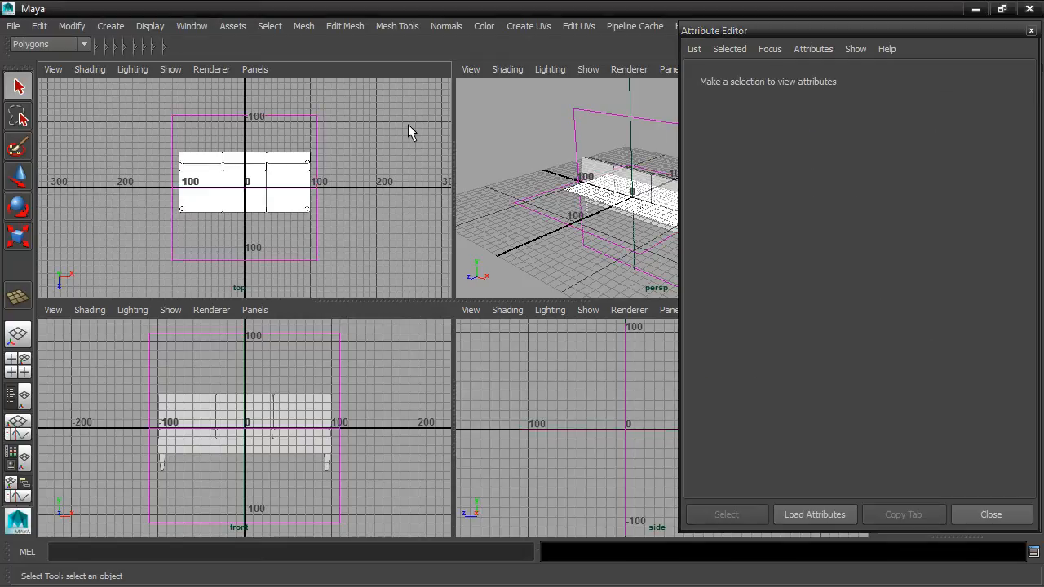
left_click(317, 227)
left_click(728, 82)
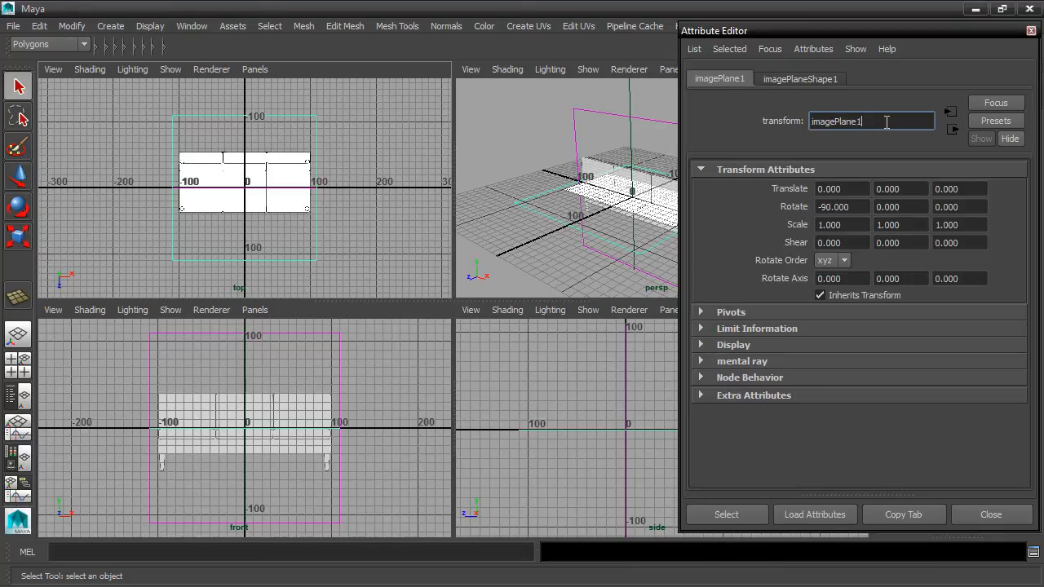
key("BackSpace")
type("Top")
key("Return")
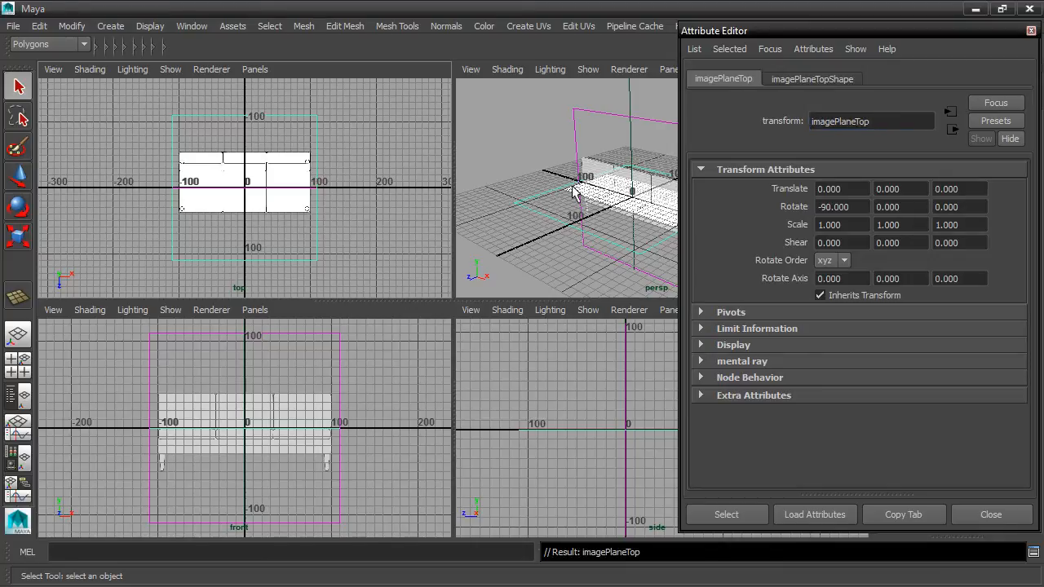
Step: Import imageplane_side.png as an image plane for the side view
left_click(602, 119)
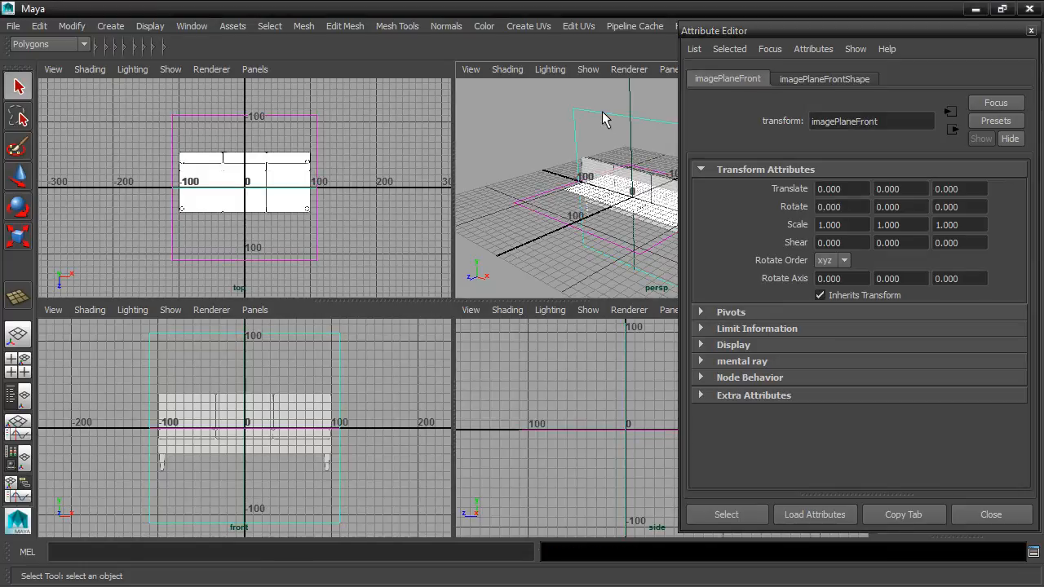
left_click(524, 203)
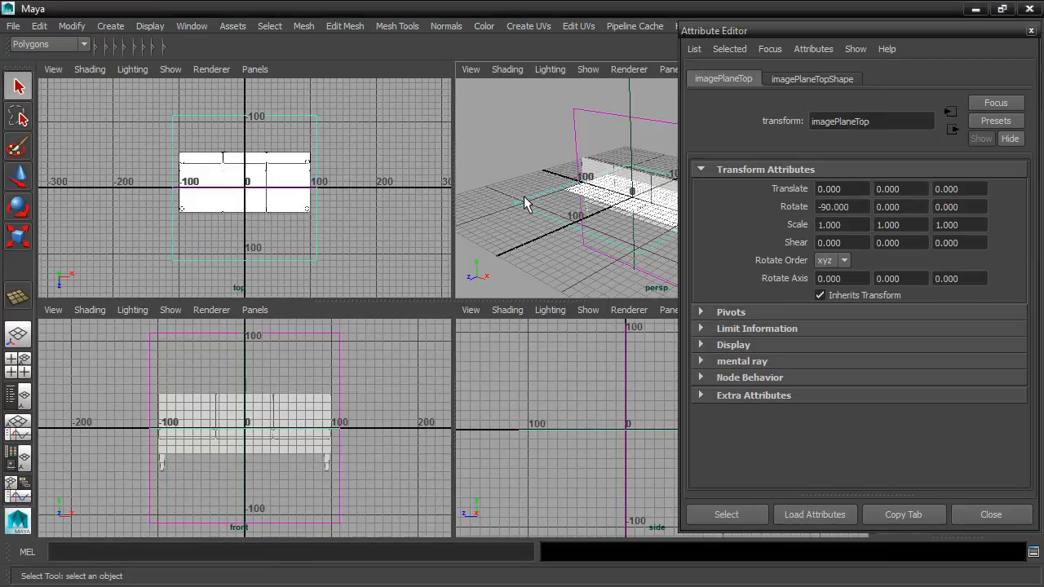
left_click(471, 314)
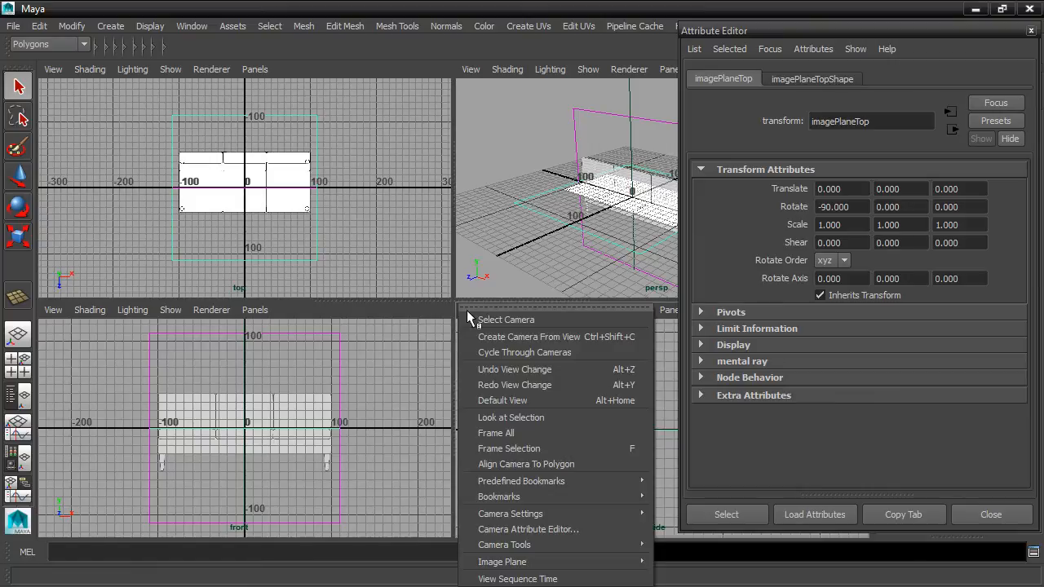
mouse_move(536, 563)
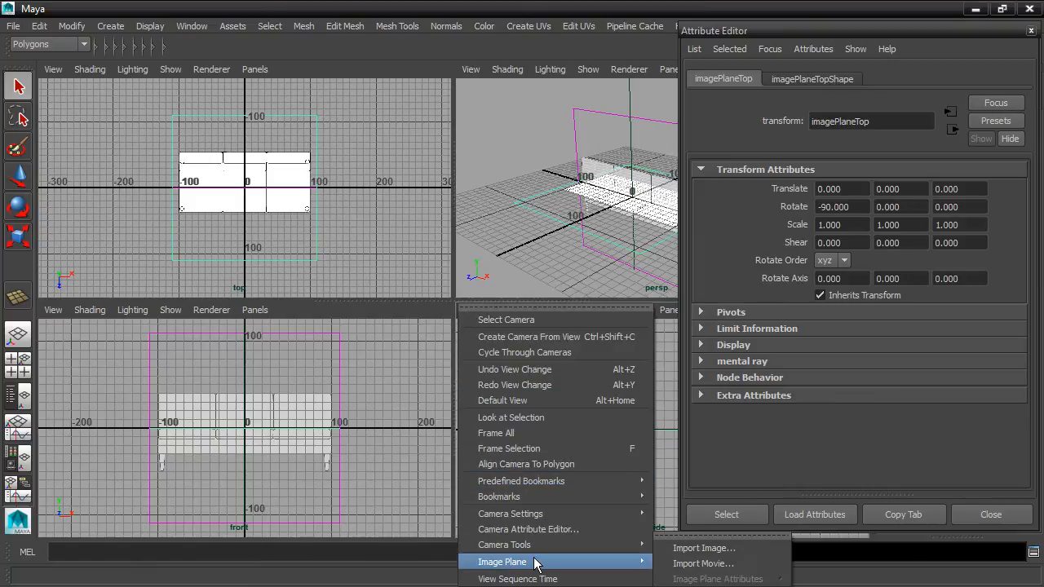
left_click(731, 549)
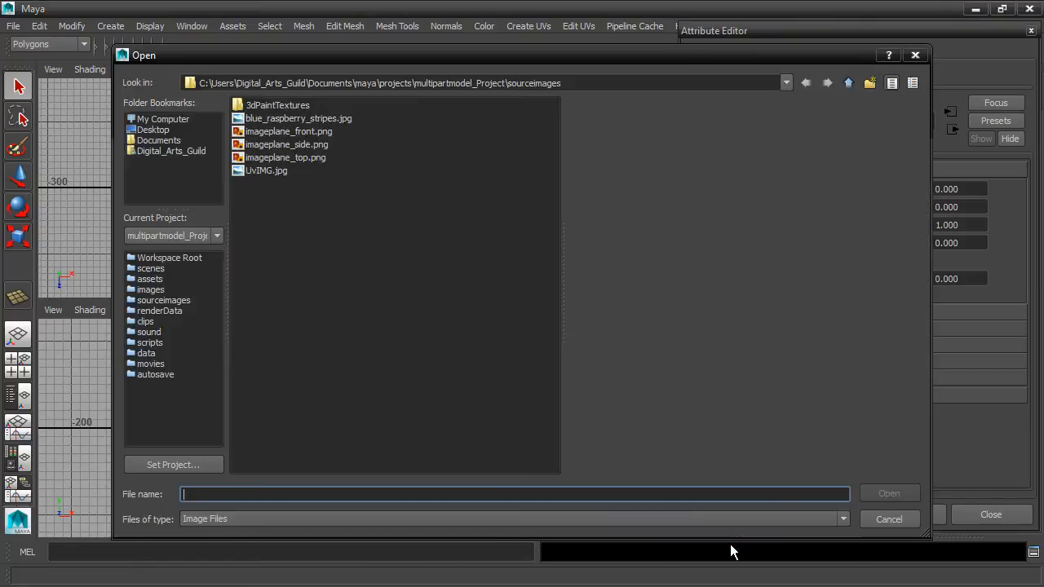
left_click(318, 147)
left_click(875, 492)
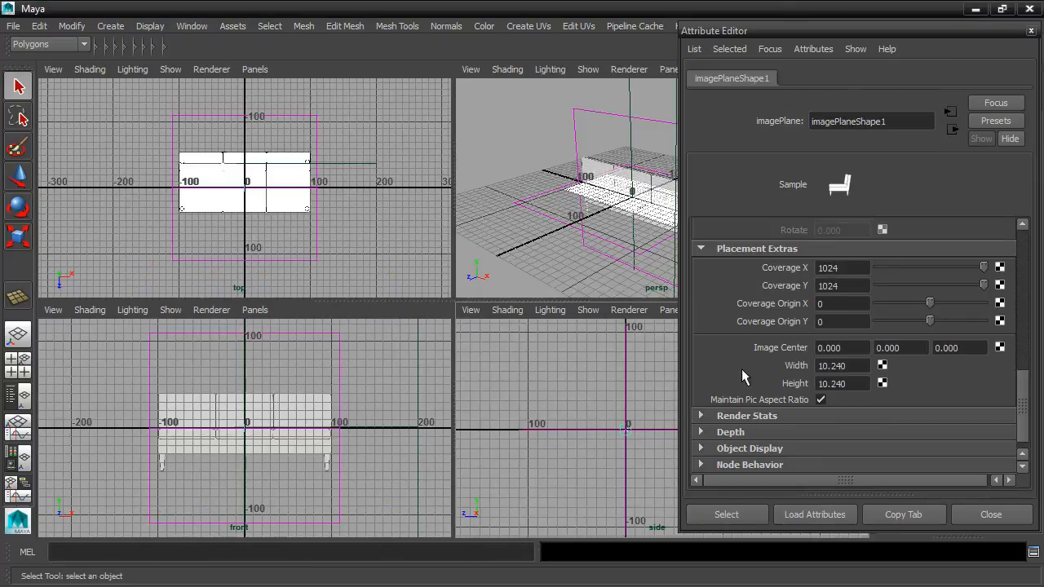
Step: Set the side image plane's width to 220, keeping the picture's aspect ratio
left_click_drag(850, 366, 798, 365)
type("220")
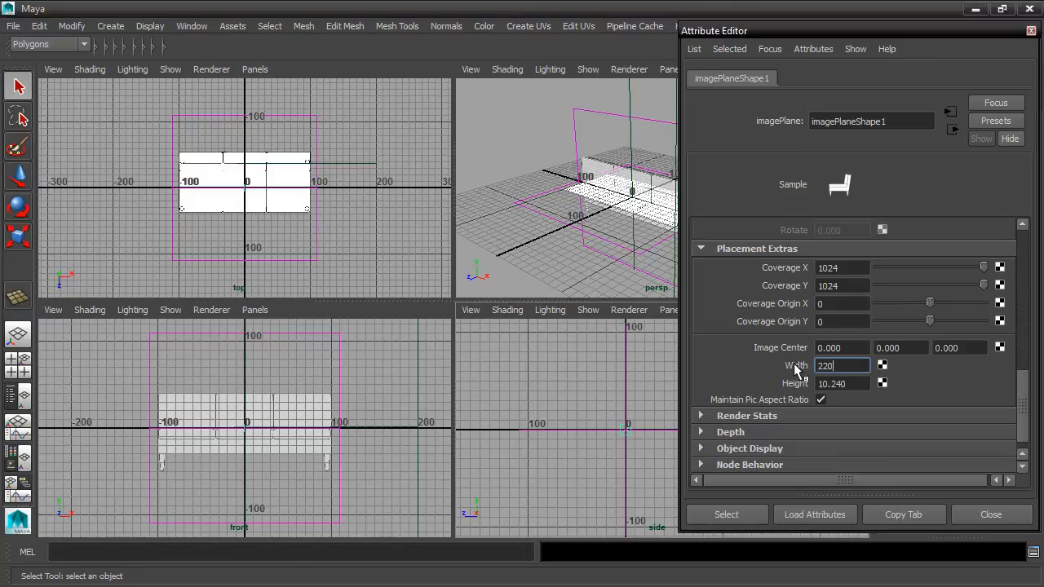
key("Return")
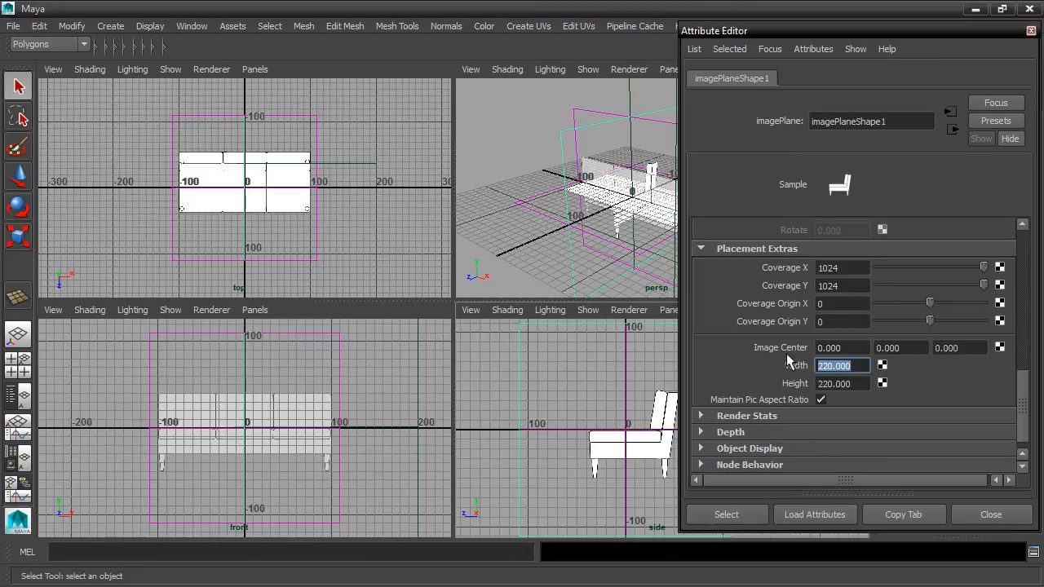
Step: Reselect the side view's image plane, rename its transform node as imagePlaneSide and close the attribute window
left_click(527, 99)
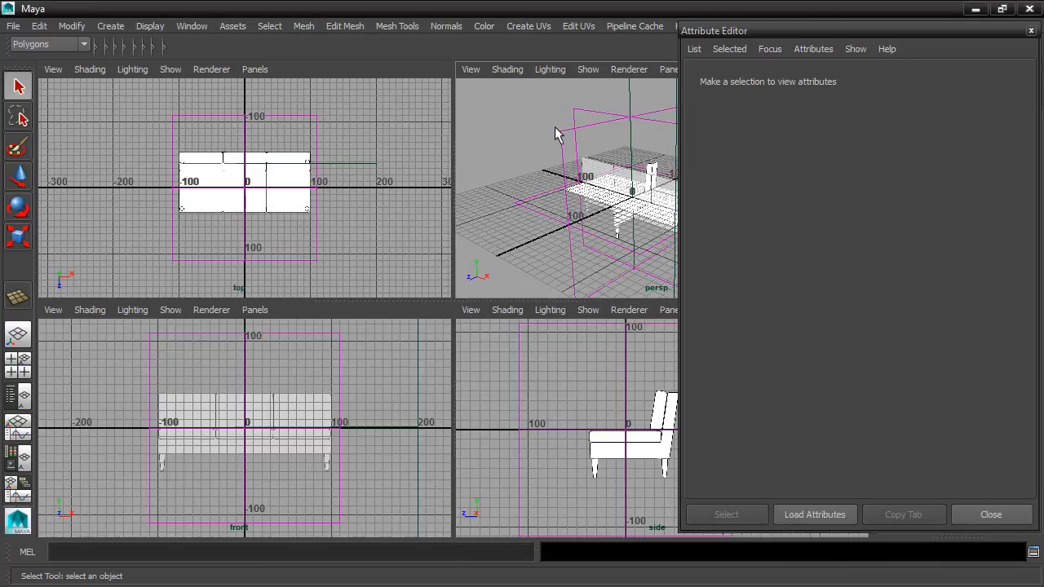
left_click(561, 132)
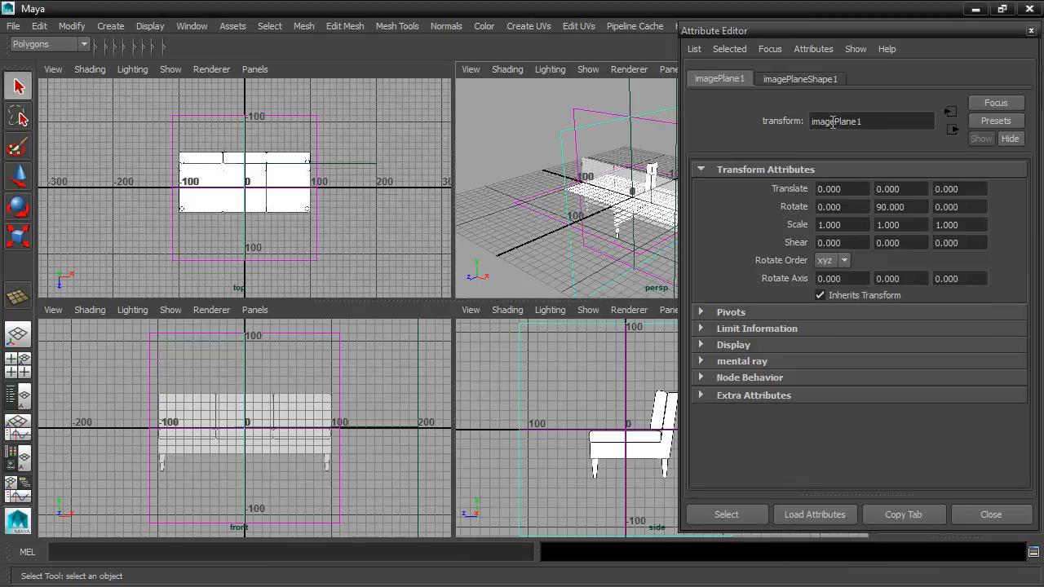
left_click(871, 122)
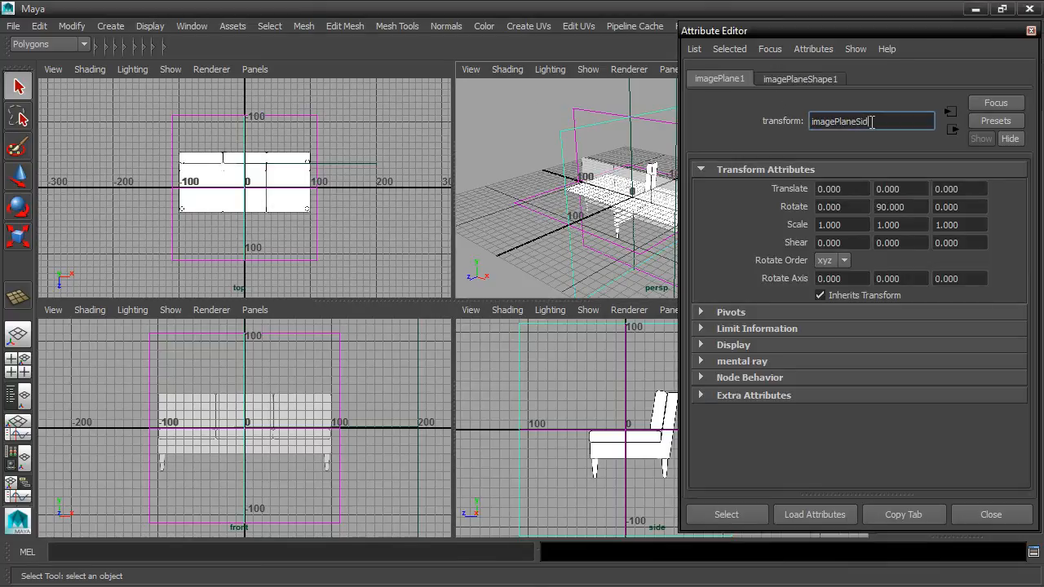
key("Return")
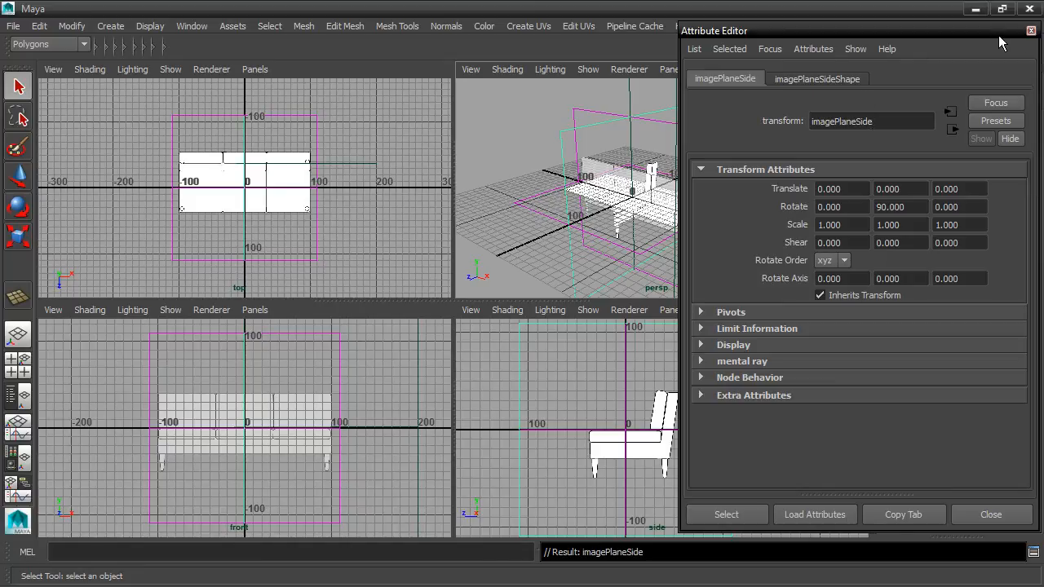
left_click(1030, 31)
Step: Hide all cameras in the scene so that only the image planes and grid are displayed
scroll(693, 210, "down", 5)
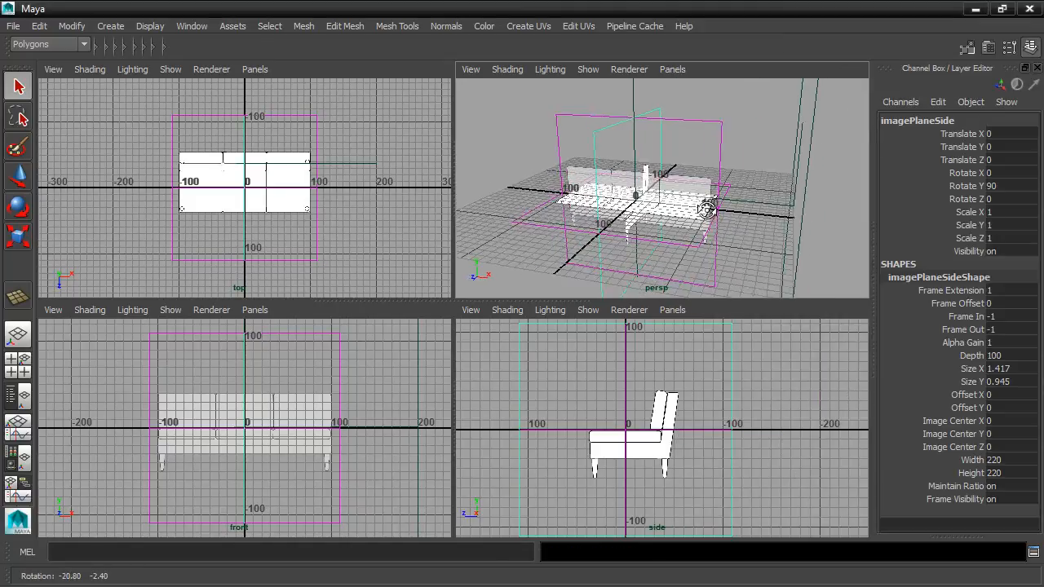
scroll(681, 210, "up", 5)
mouse_move(680, 210)
left_mouse_down("alt")
mouse_move(815, 208)
mouse_move(694, 217)
left_mouse_up("alt")
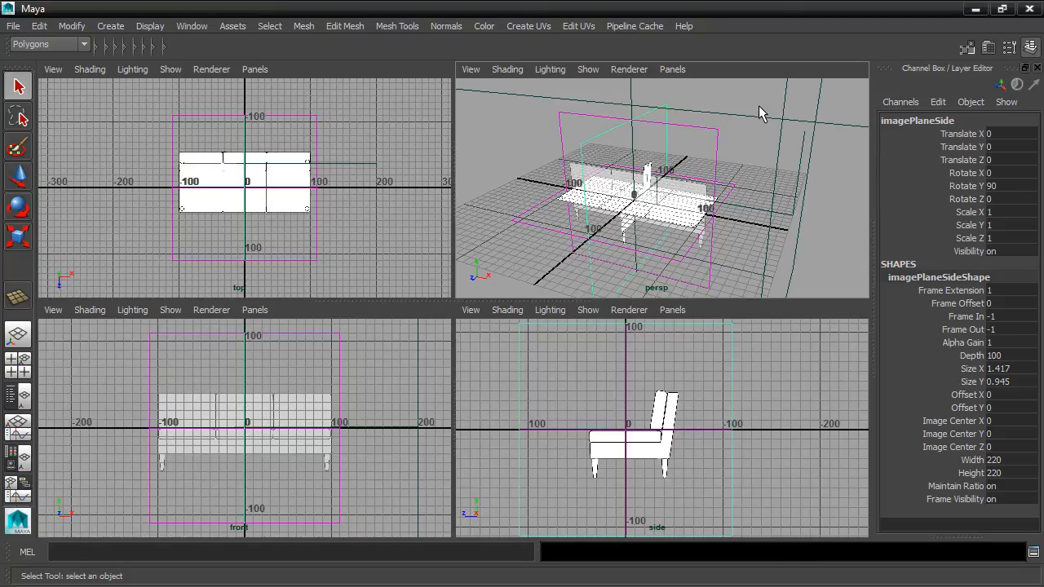
left_click(795, 136)
scroll(790, 186, "down", 5)
scroll(788, 185, "up", 3)
left_click_drag(788, 184, 859, 181, "alt")
scroll(792, 182, "up", 4)
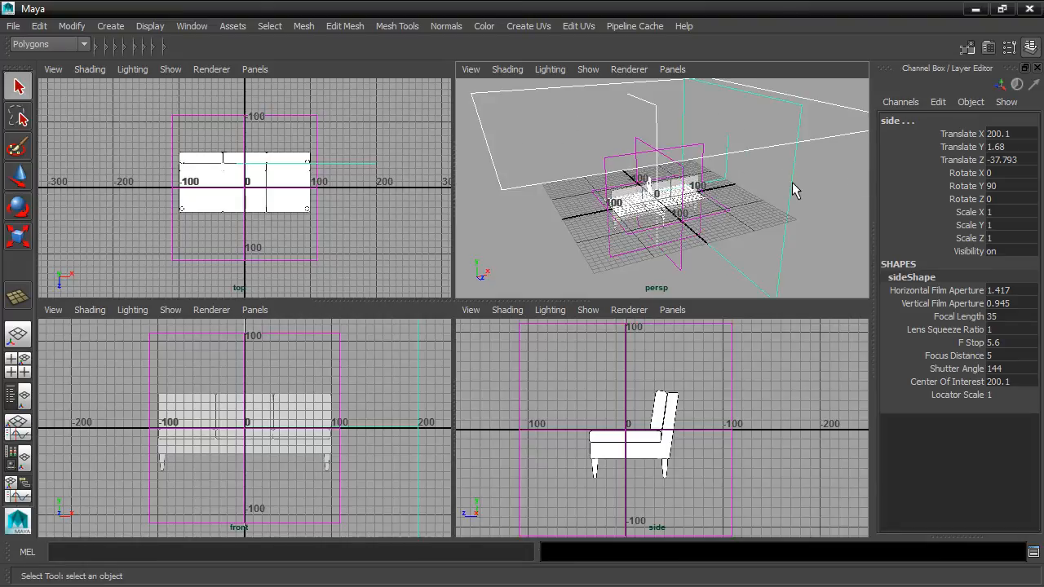
left_click(150, 26)
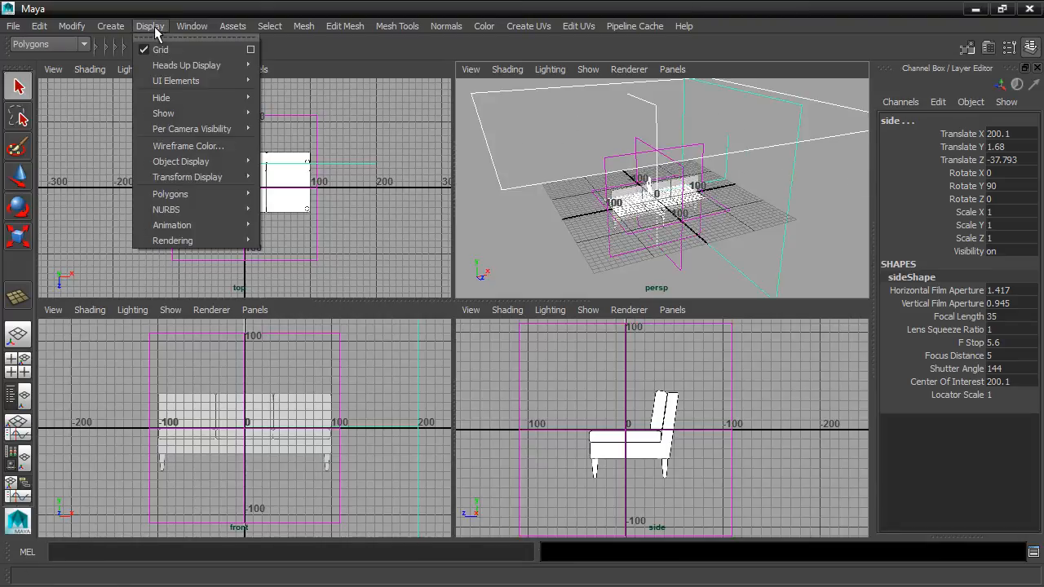
mouse_move(174, 99)
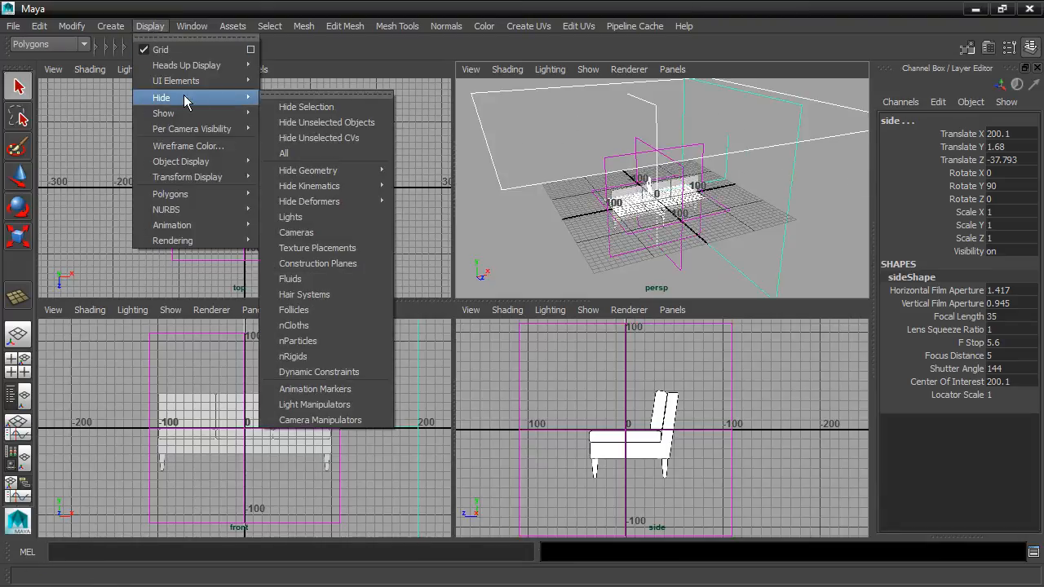
left_click(296, 232)
Step: Move the side image plane away from the origin by setting its Translate X to -200
scroll(615, 208, "up", 2)
scroll(620, 211, "up", 2)
left_click_drag(625, 214, 525, 209, "alt")
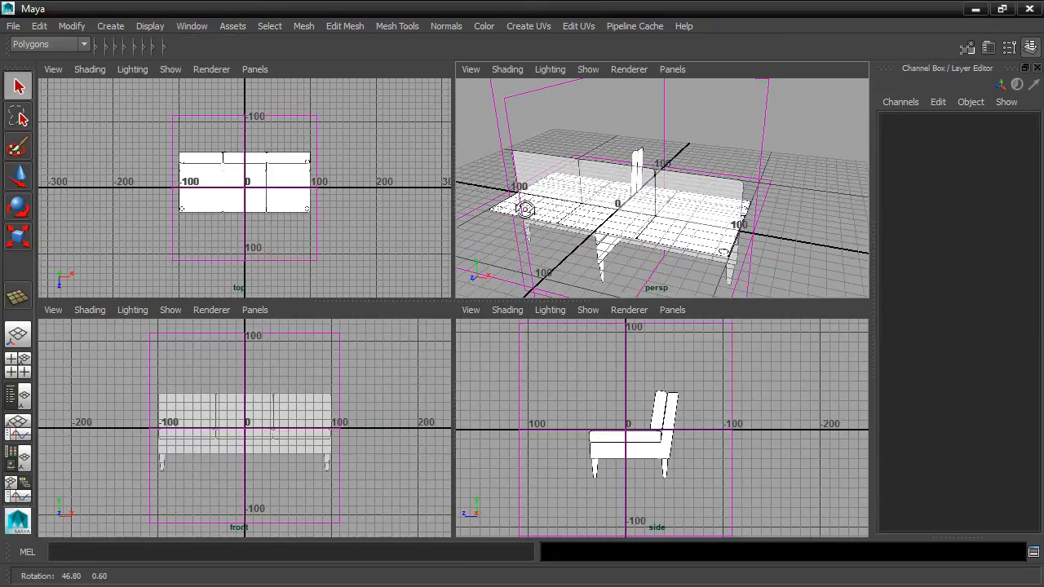
middle_click_drag(587, 208, 629, 217, "alt")
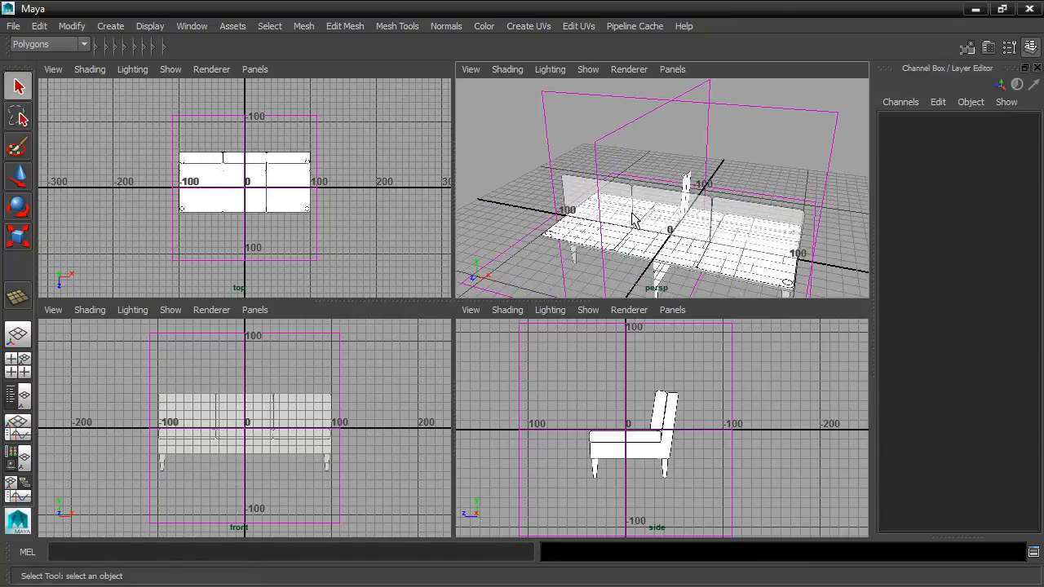
left_click(615, 140)
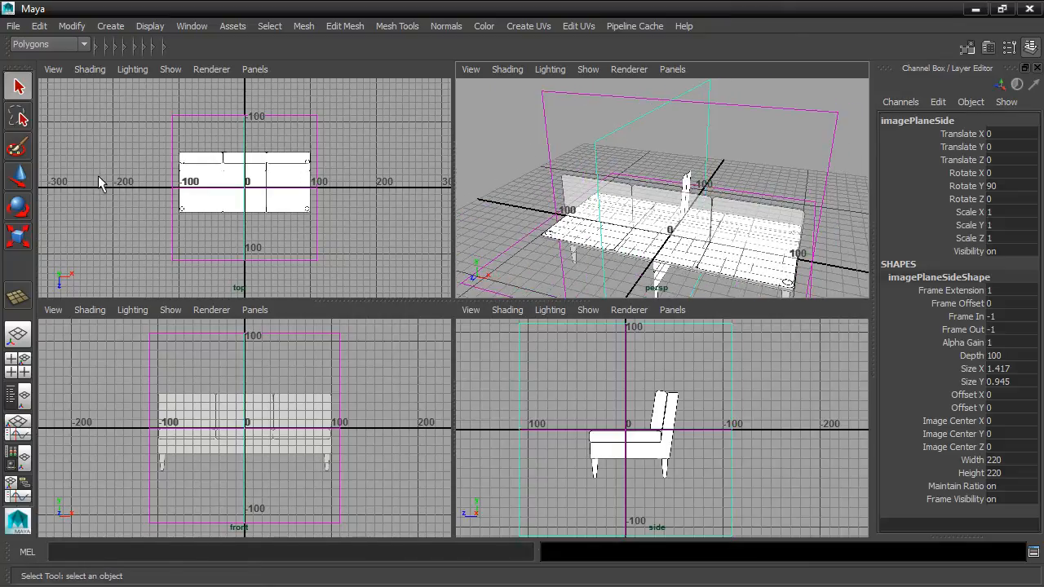
left_click(18, 175)
left_click(749, 248)
left_click_drag(752, 252, 664, 194)
double_click(1010, 134)
type("-200")
key("Return")
Step: Move the front image plane back behind the origin by setting its Translate Z to -200
left_click_drag(680, 145, 648, 186, "alt")
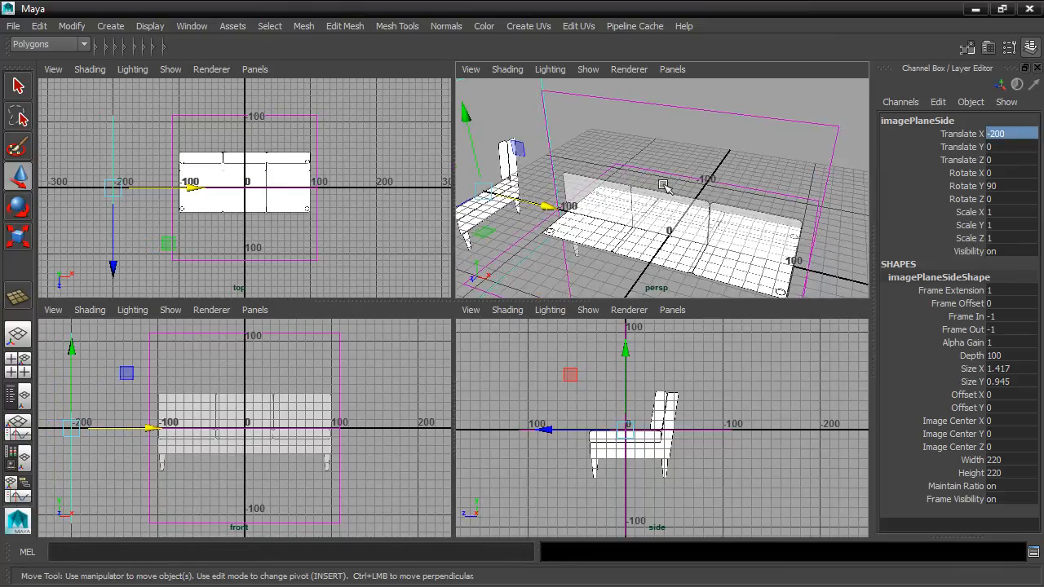
left_click(738, 114)
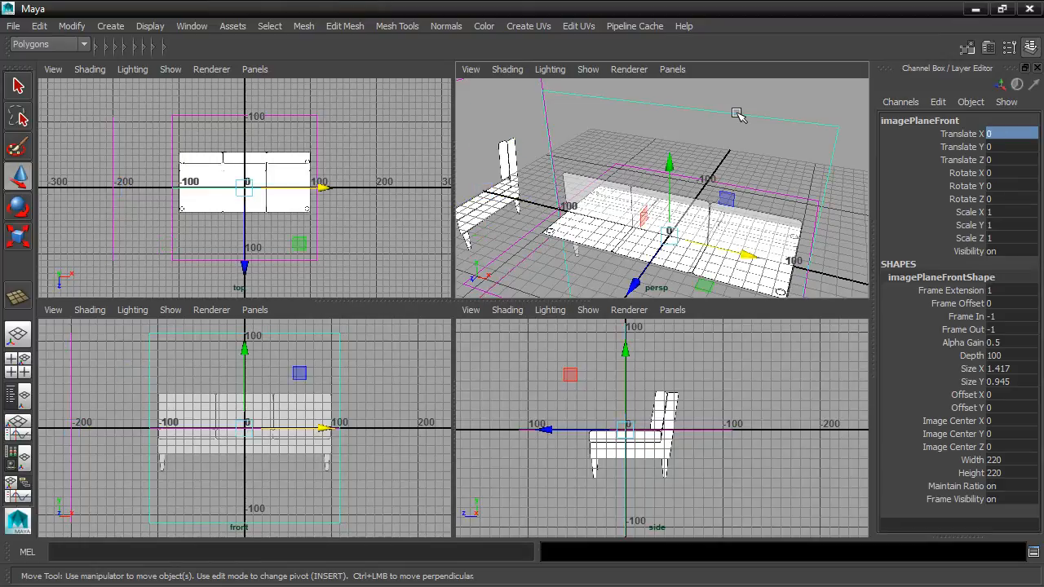
left_click_drag(630, 283, 677, 195)
mouse_move(244, 194)
left_mouse_down()
mouse_move(245, 226)
mouse_move(245, 197)
left_mouse_up()
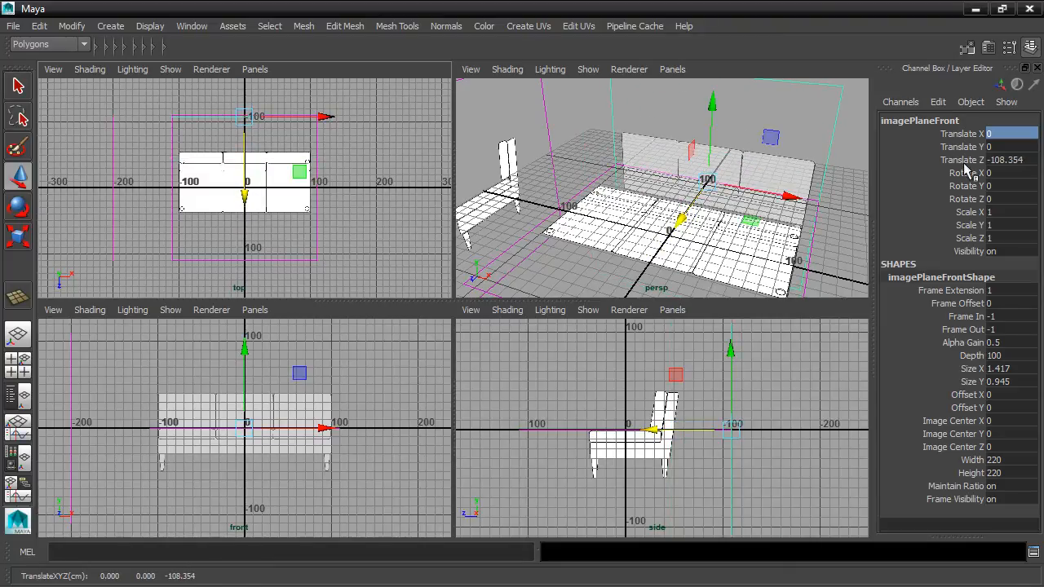
double_click(1019, 160)
type("-2")
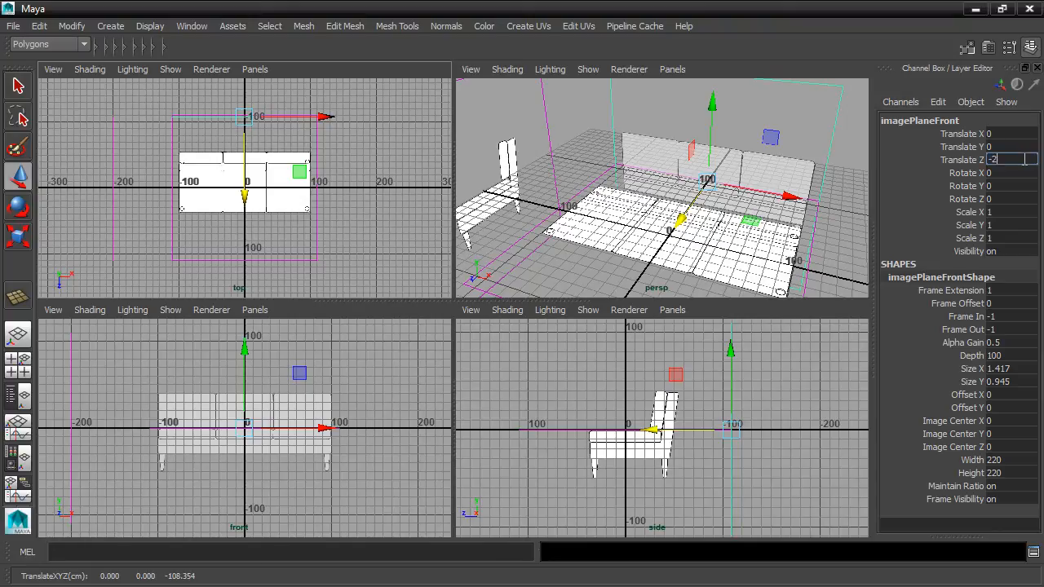
type("00")
key("Return")
Step: Try lowering the top image plane below the grid along Y, and undo the move
left_click(672, 259)
left_click_drag(725, 243, 641, 252, "alt")
left_click(513, 275)
left_click_drag(512, 274, 664, 194, "alt")
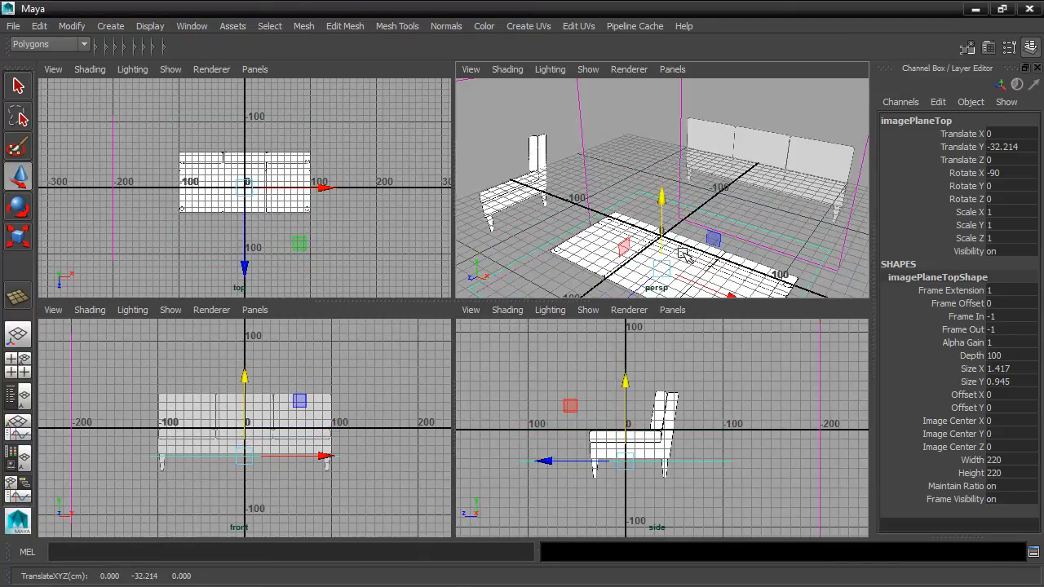
key("ctrl+z")
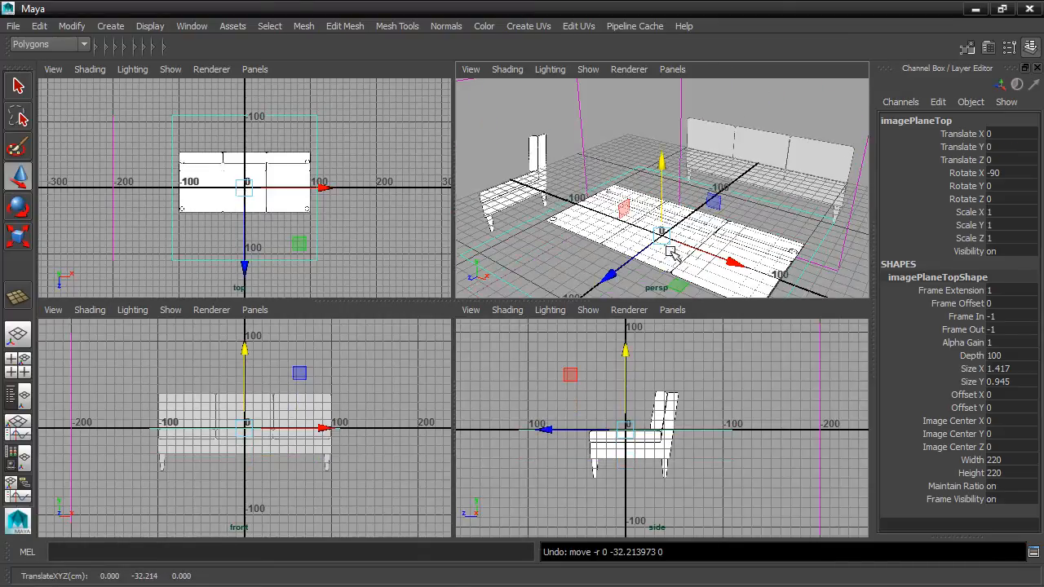
Step: Select the side and front image planes together and raise them to Translate Y 50
left_click_drag(753, 210, 703, 188, "alt")
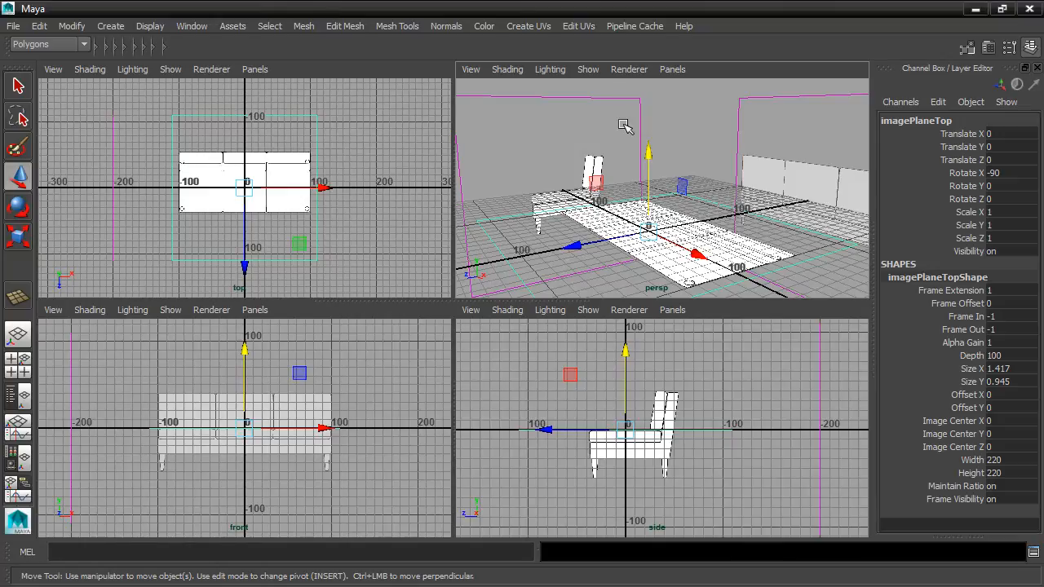
scroll(631, 448, "up", 5)
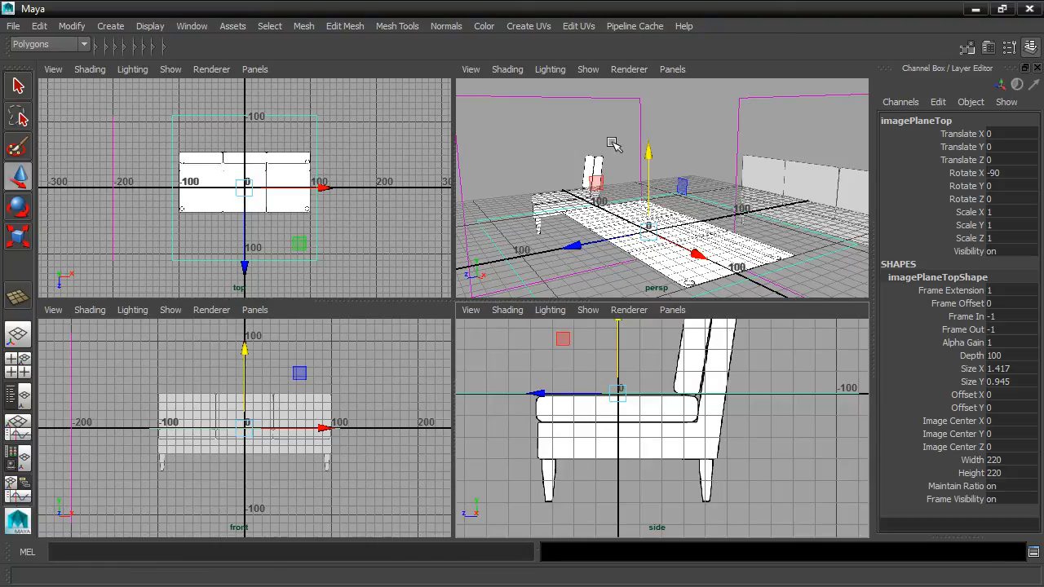
left_click_drag(616, 89, 768, 116)
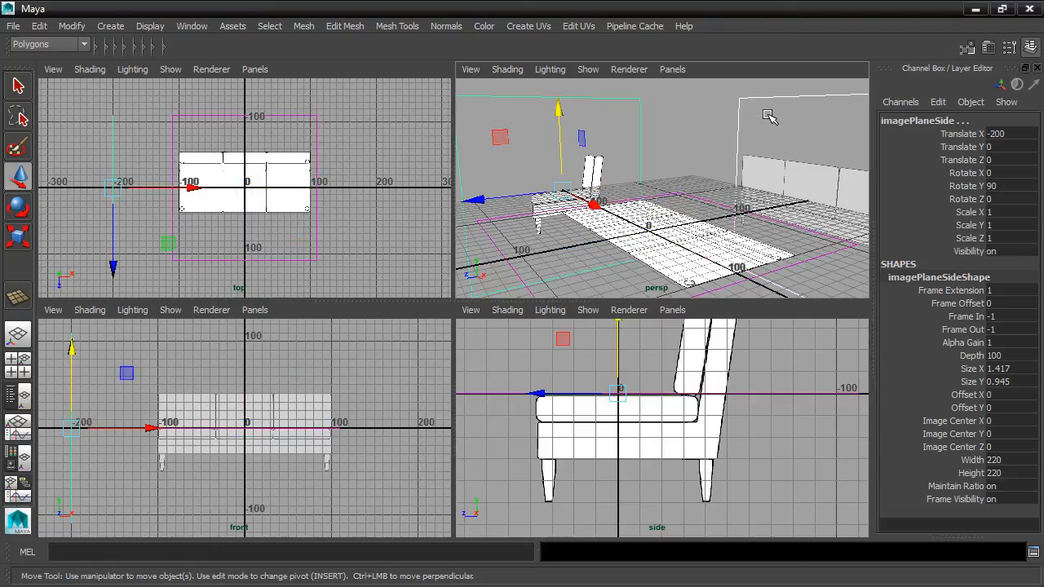
left_click(1016, 146)
key("Return")
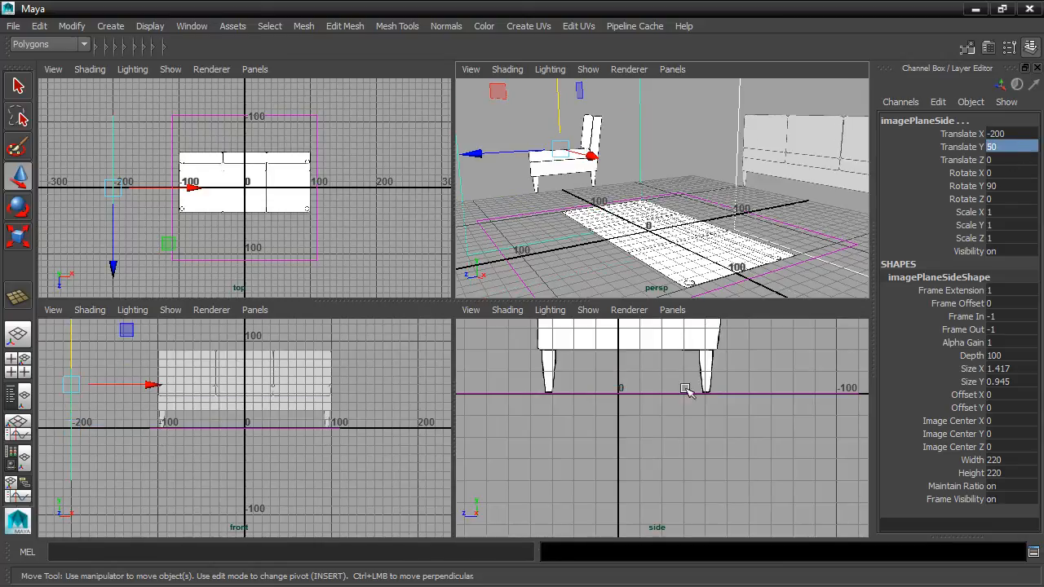
Step: Examine how the sofa legs in the front and side images sit against the grid, ending in the maximized perspective view
key("w")
middle_click_drag(660, 379, 670, 472, "alt")
middle_click_drag(273, 434, 250, 445, "alt")
scroll(275, 458, "up", 5)
middle_click_drag(504, 437, 531, 450, "alt")
left_click_drag(570, 242, 577, 323, "alt")
key("space")
scroll(586, 265, "down", 5)
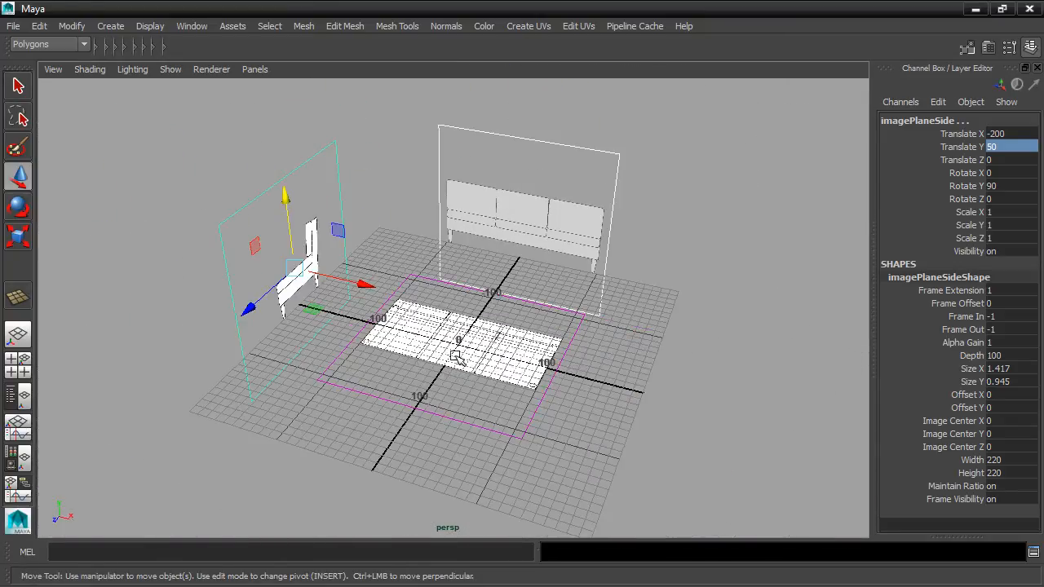
left_click_drag(667, 368, 662, 341, "alt")
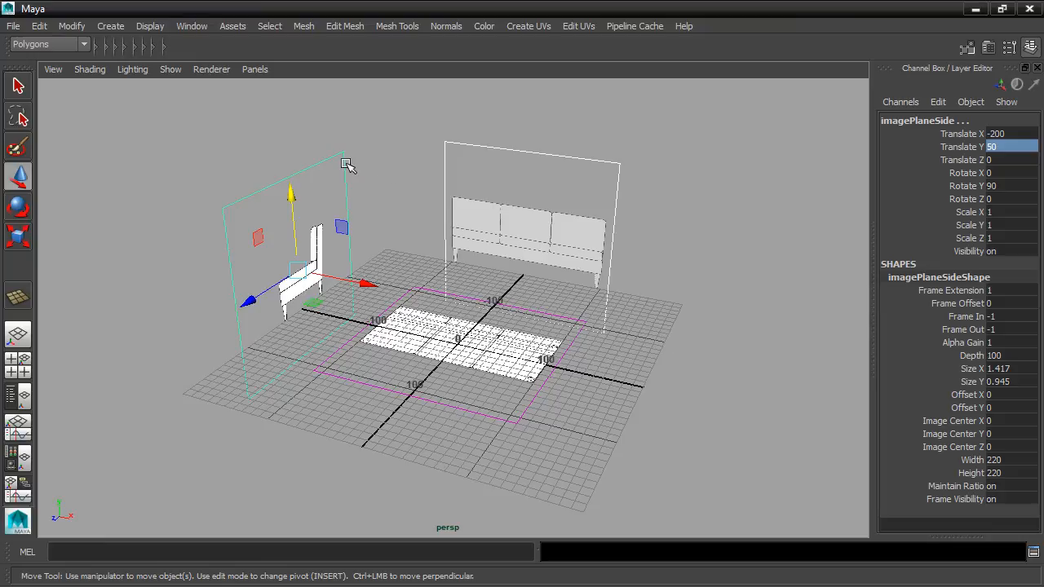
Step: Set the side image plane's Alpha Gain to 0.5 in its shape attributes
key("ctrl+a")
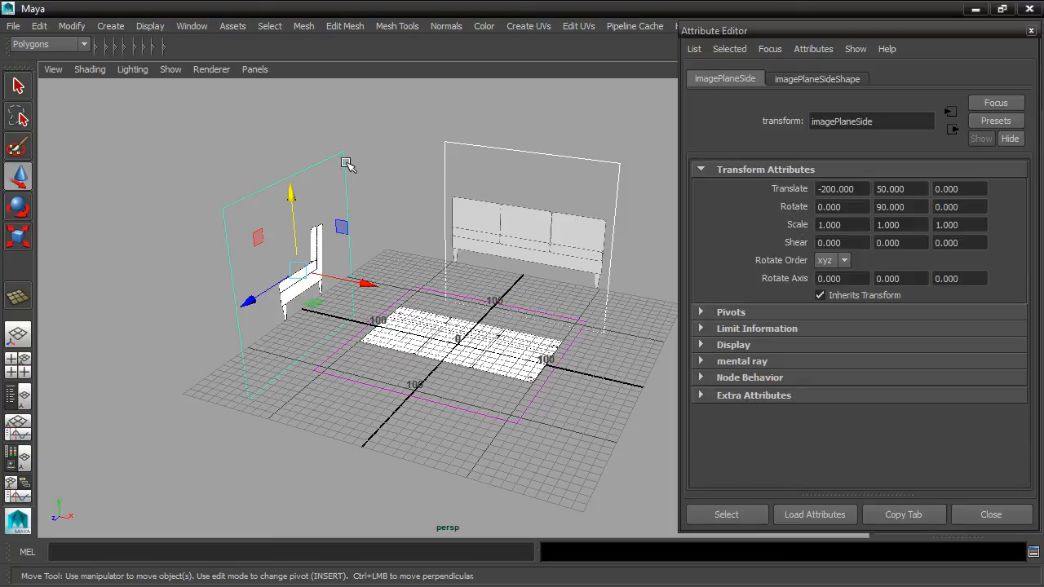
left_click(811, 79)
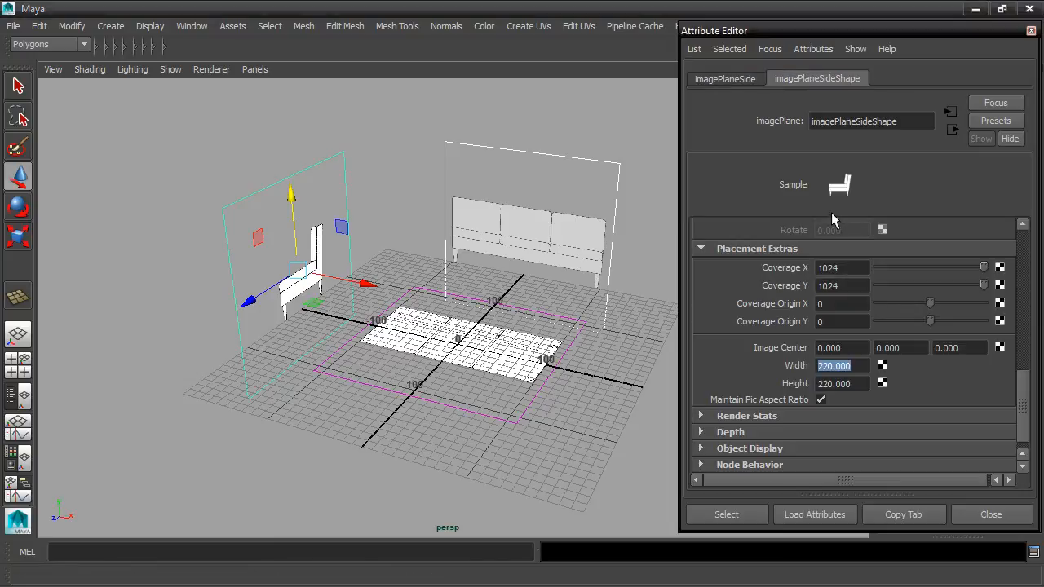
left_click_drag(1019, 395, 1024, 246)
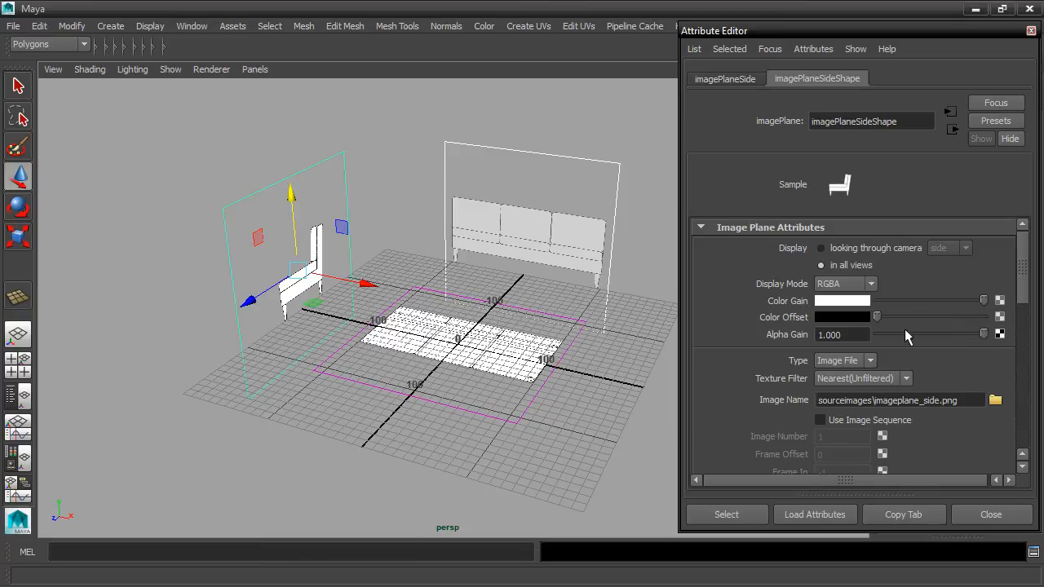
double_click(859, 331)
type("0.5")
key("Return")
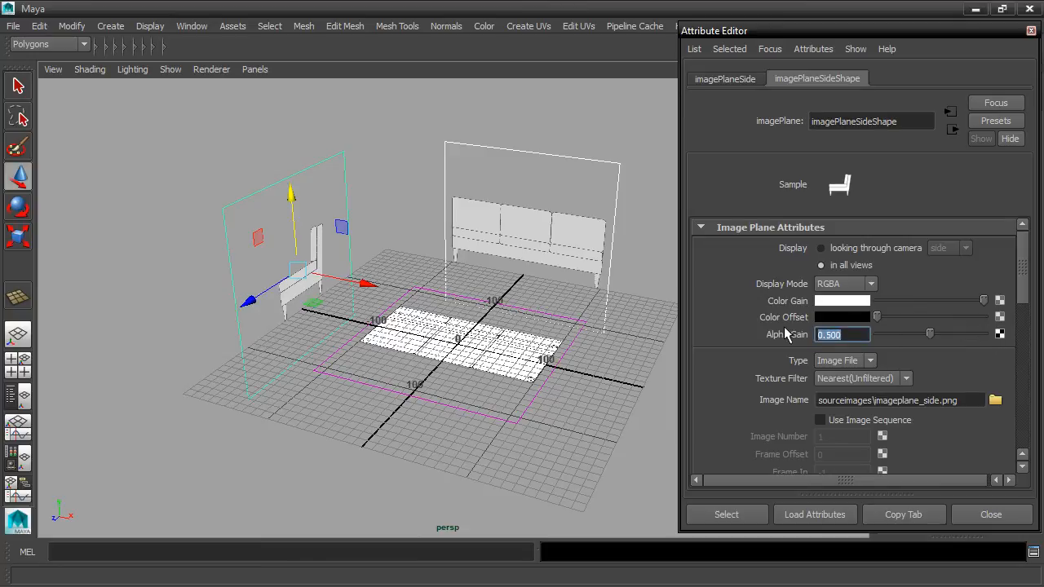
Step: Select the top image plane and set its Alpha Gain to 0.5
left_click(436, 349)
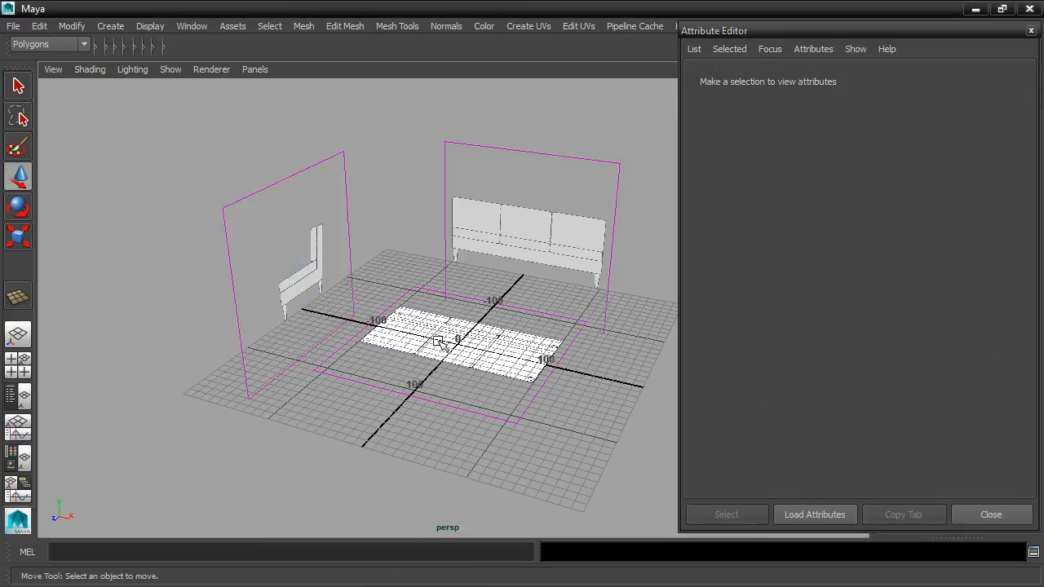
left_click(405, 318)
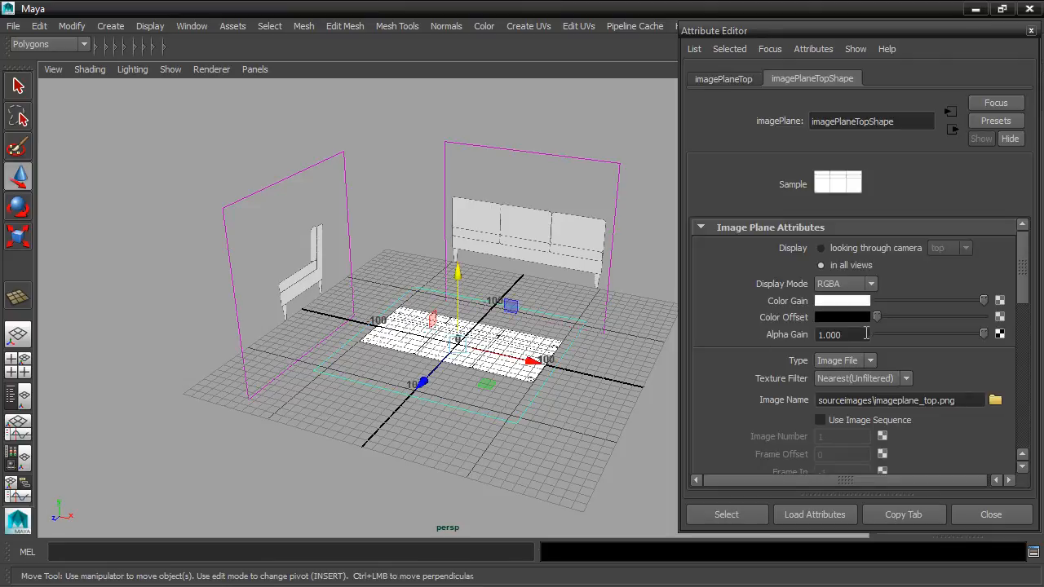
double_click(840, 334)
type("0.5")
key("Return")
Step: Tint the top image plane green through its Color Gain and lower the saturation to a pale green
left_click_drag(505, 304, 474, 306, "alt")
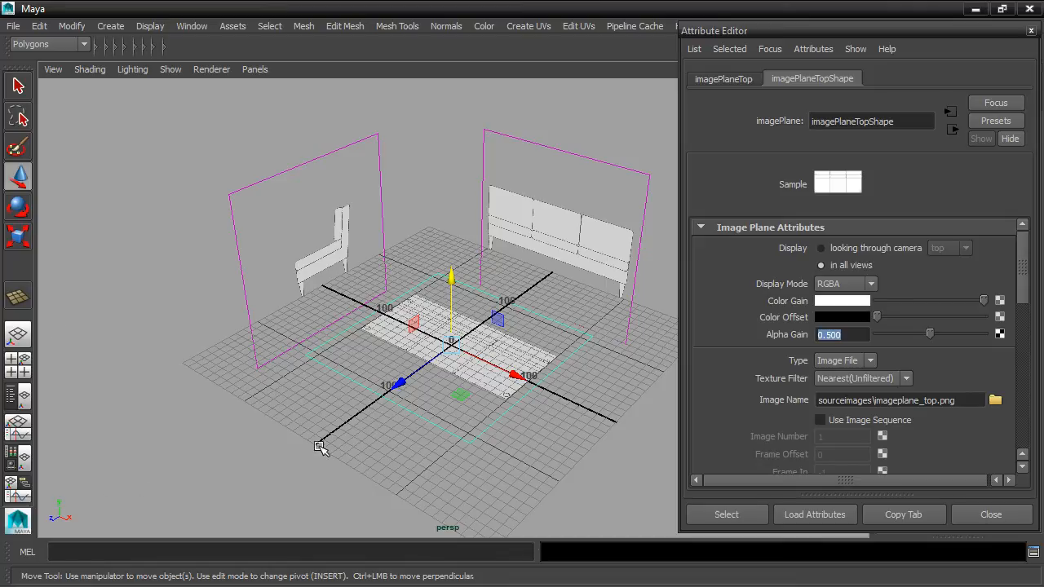
left_click(848, 302)
left_click(830, 263)
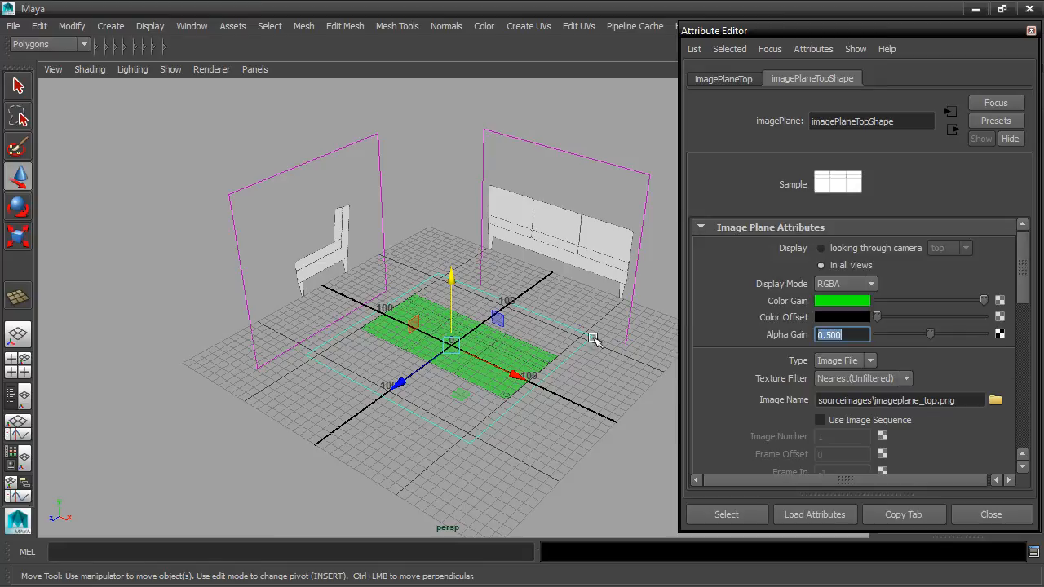
scroll(590, 337, "up", 6)
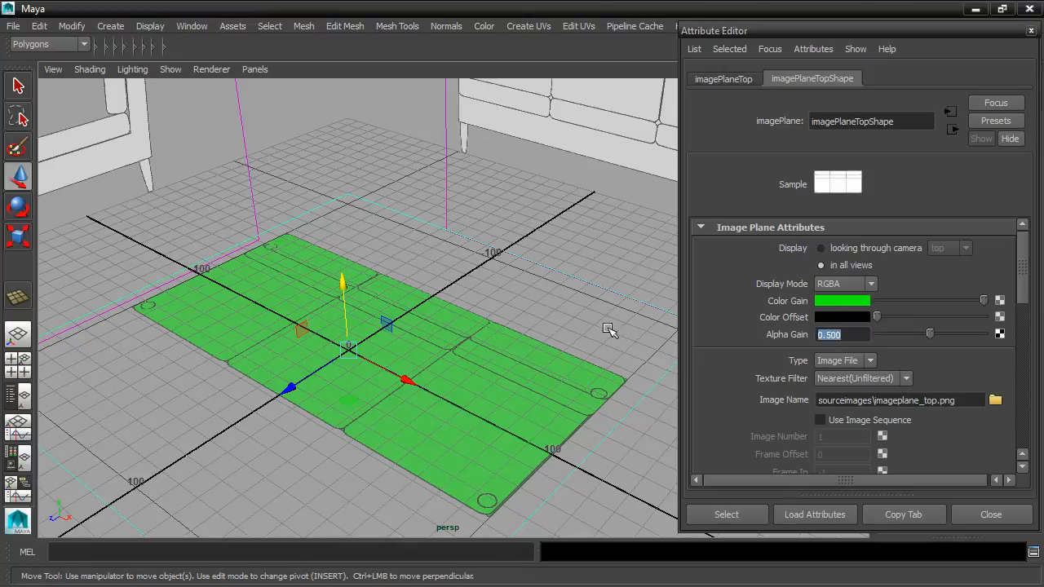
left_click(822, 301)
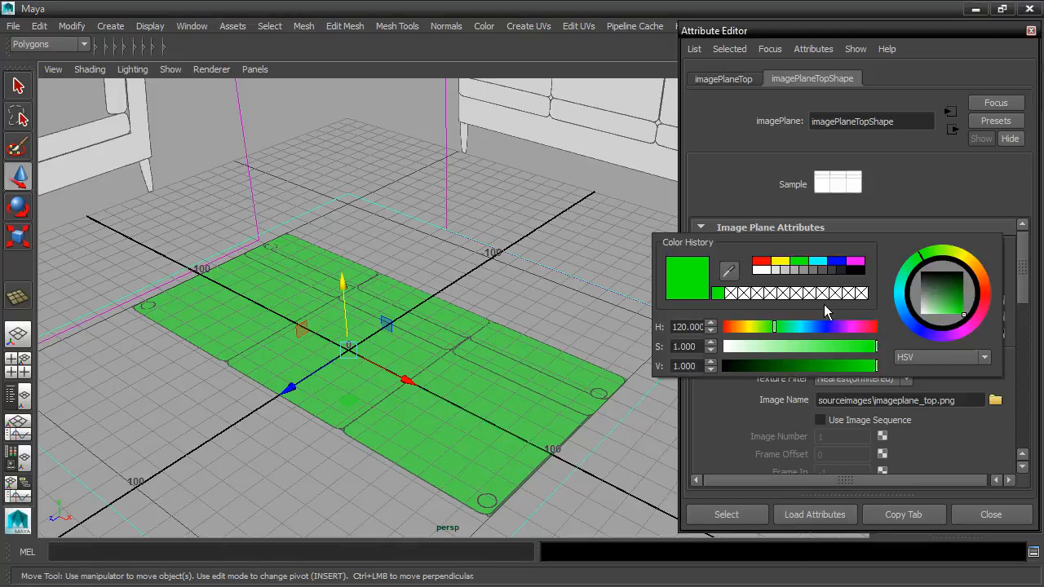
left_click_drag(876, 346, 800, 348)
left_click(604, 245)
middle_click_drag(604, 243, 568, 310, "alt")
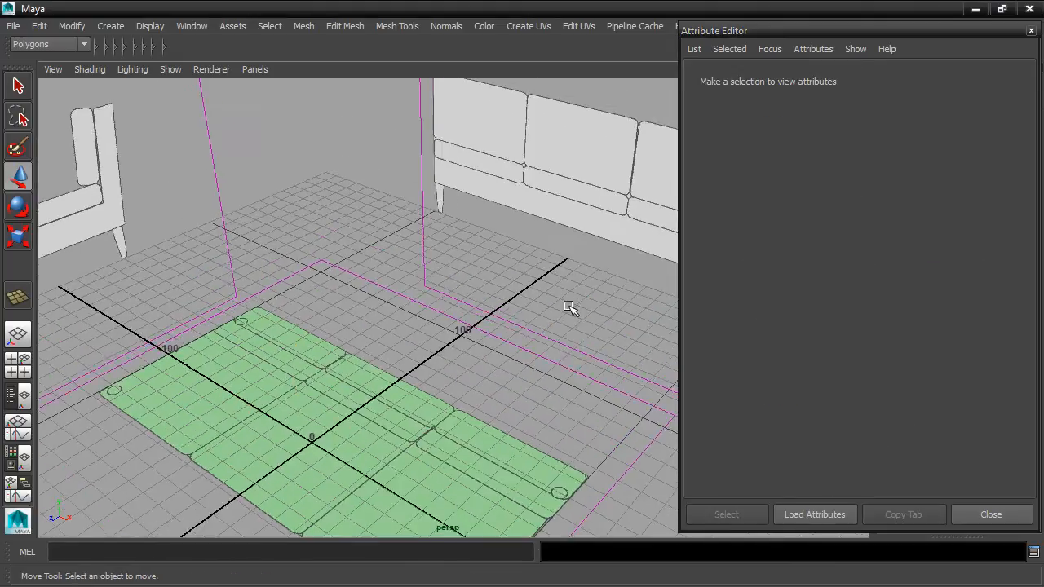
Step: Select the front image plane and tint its Color Gain blue, with the saturation lowered to a pale blue
left_click_drag(568, 310, 580, 291, "alt")
left_click_drag(381, 211, 426, 256)
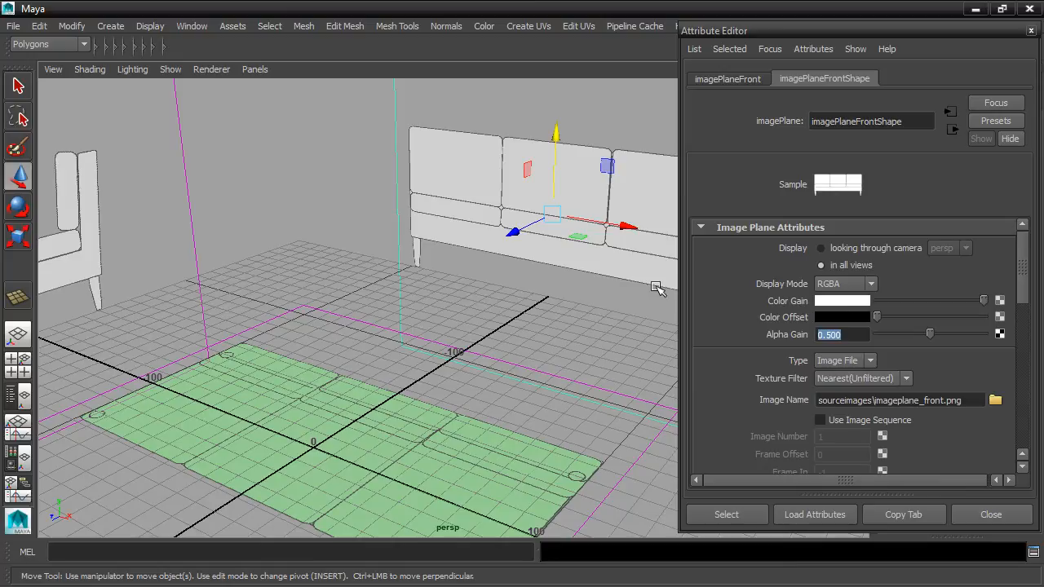
left_click(847, 301)
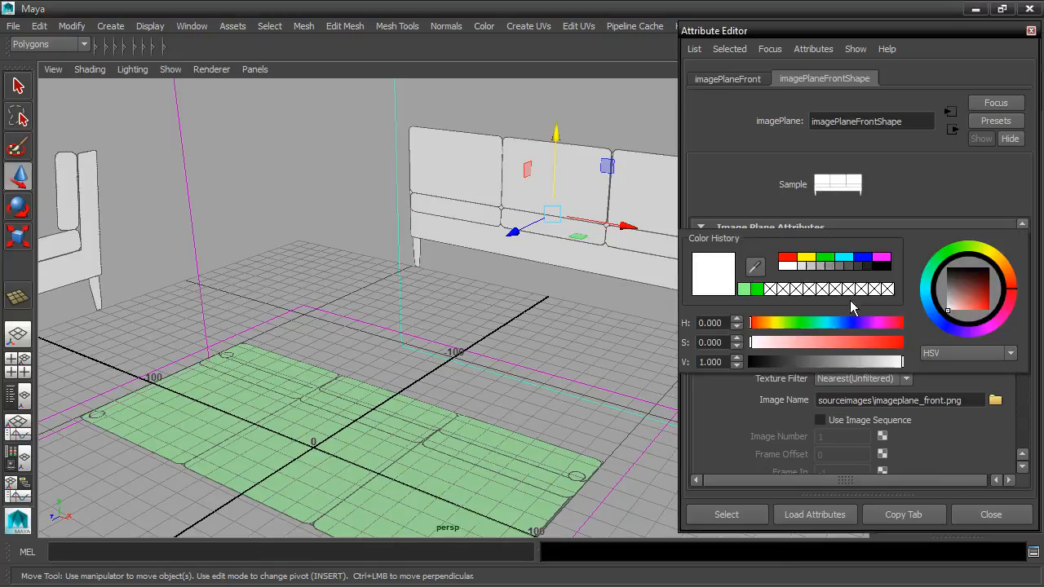
left_click(865, 257)
left_click_drag(898, 346, 821, 347)
Step: Tint the side image plane's Color Gain red with saturation lowered to about 0.47, and close the Attribute Editor
scroll(334, 262, "down", 2)
scroll(334, 261, "down", 2)
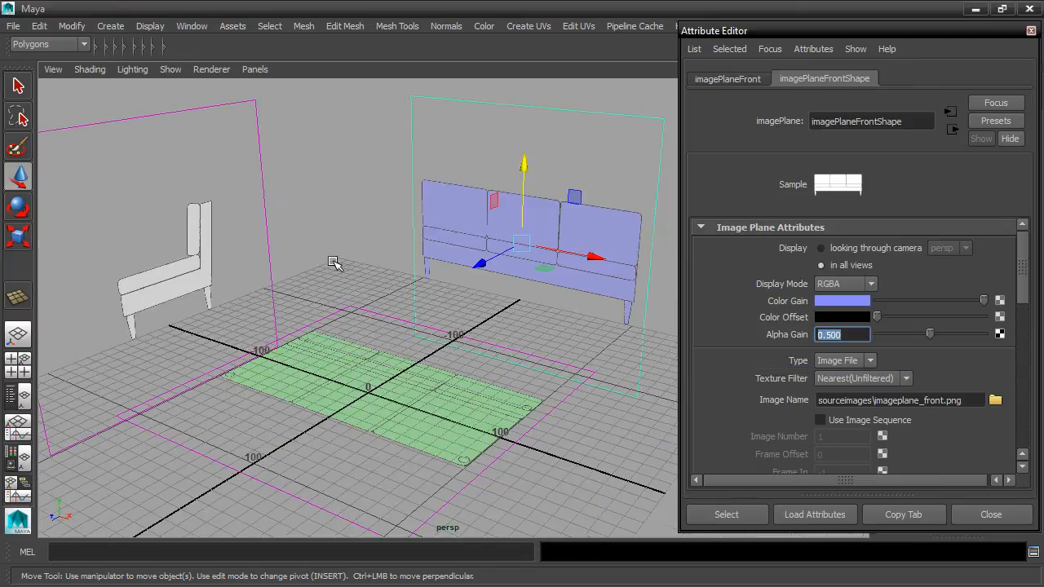
left_click(272, 234)
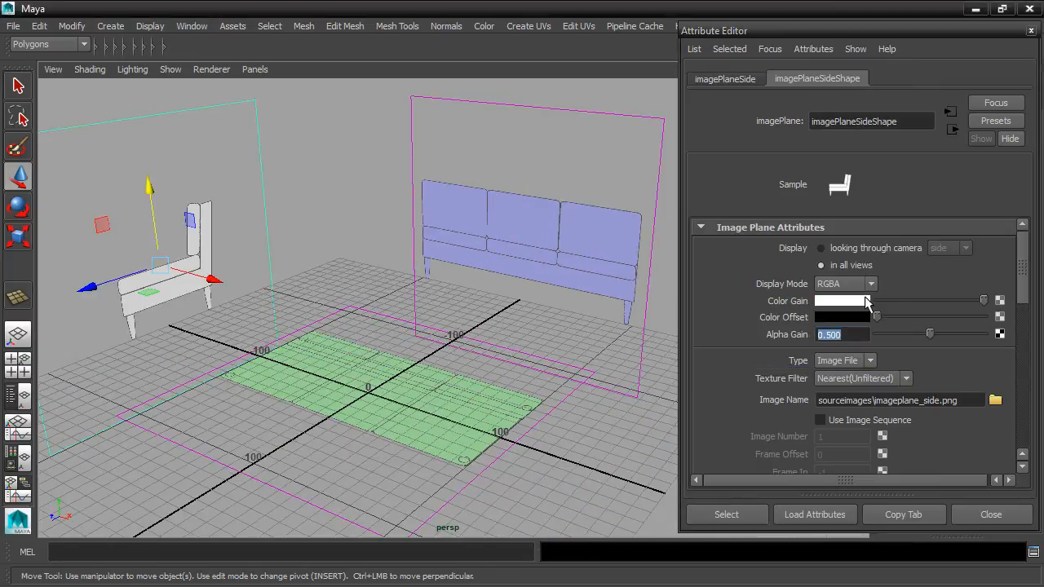
left_click(854, 300)
left_click(791, 256)
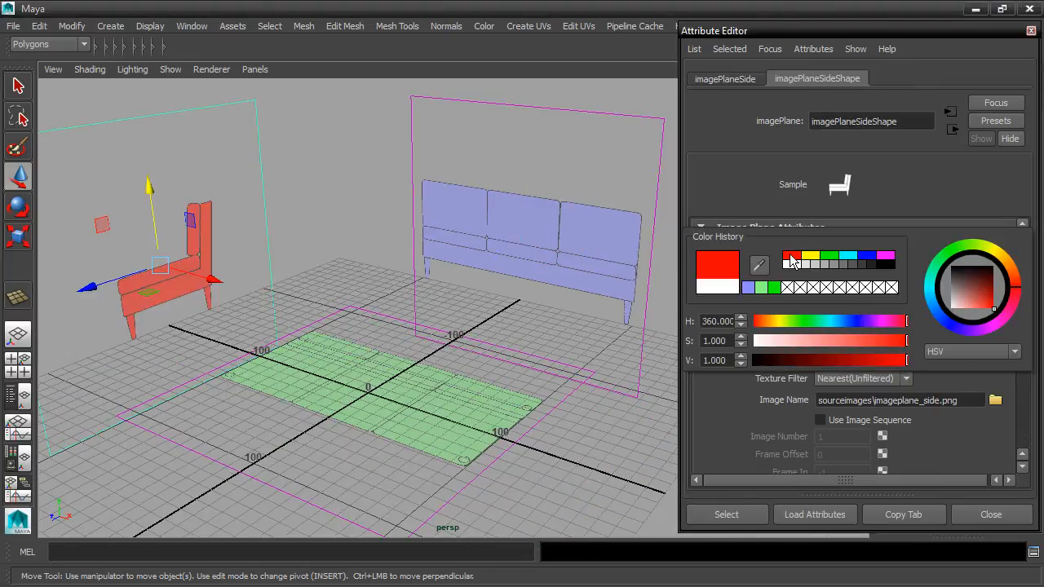
left_click_drag(907, 342, 828, 334)
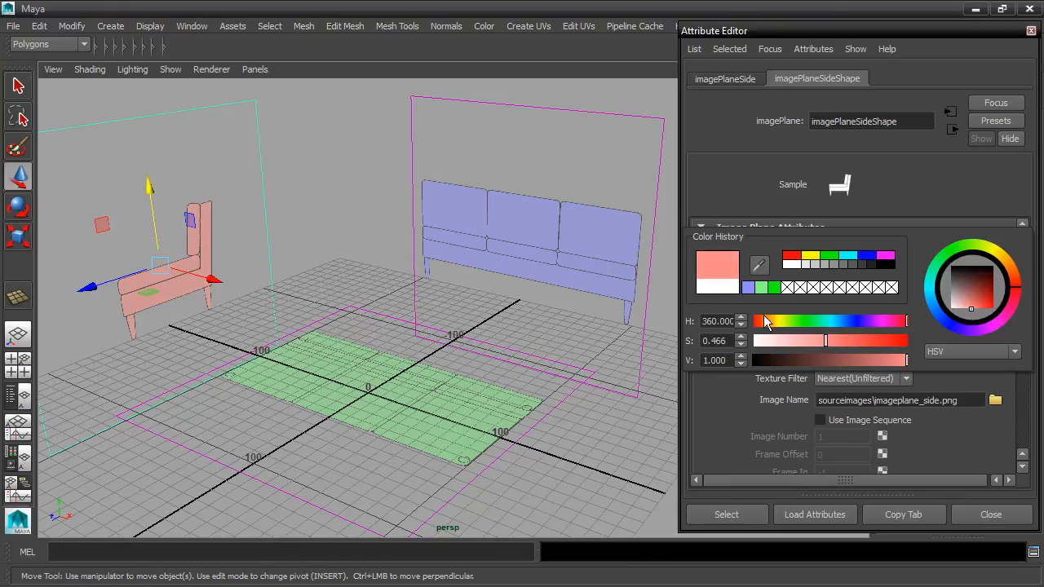
left_click(345, 235)
scroll(345, 236, "down", 5)
left_click_drag(368, 247, 383, 258, "alt")
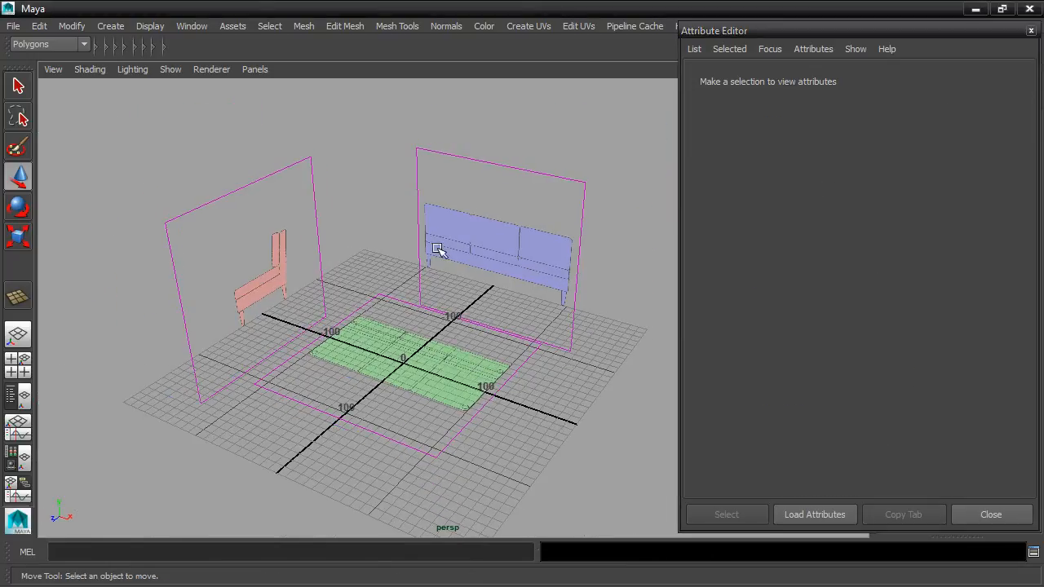
left_click(1031, 30)
Step: Expand the Layer Editor, assign all three image planes to a new display layer, and toggle the layer's visibility off and on
left_click_drag(739, 214, 633, 213, "alt")
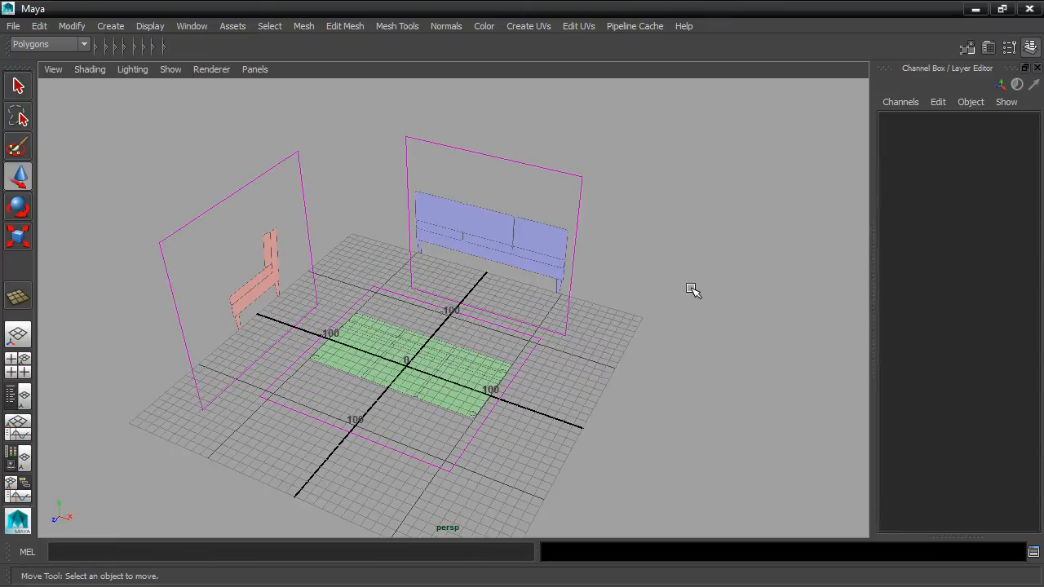
left_click_drag(950, 540, 937, 439)
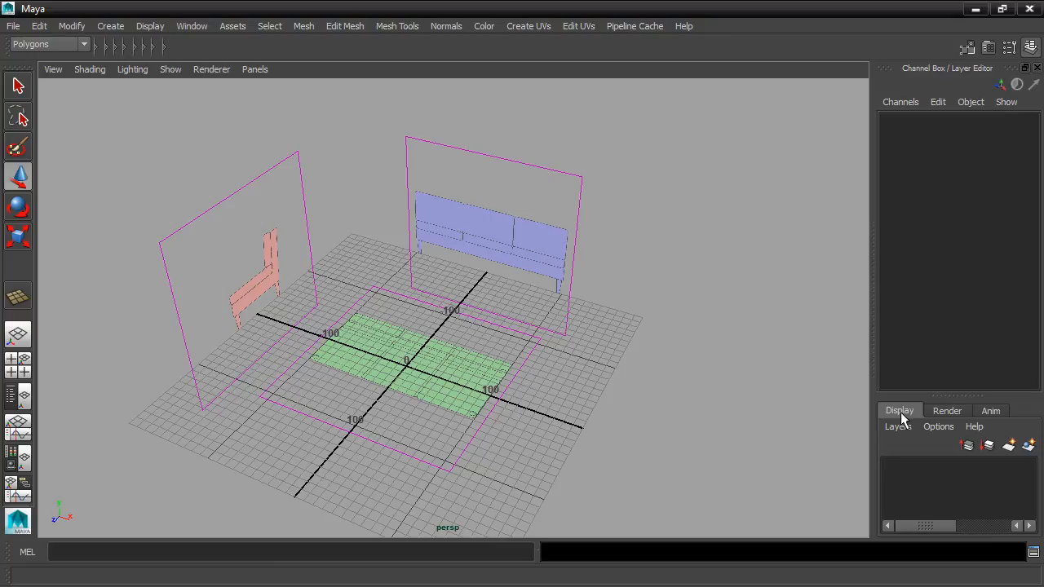
left_click_drag(273, 254, 457, 345)
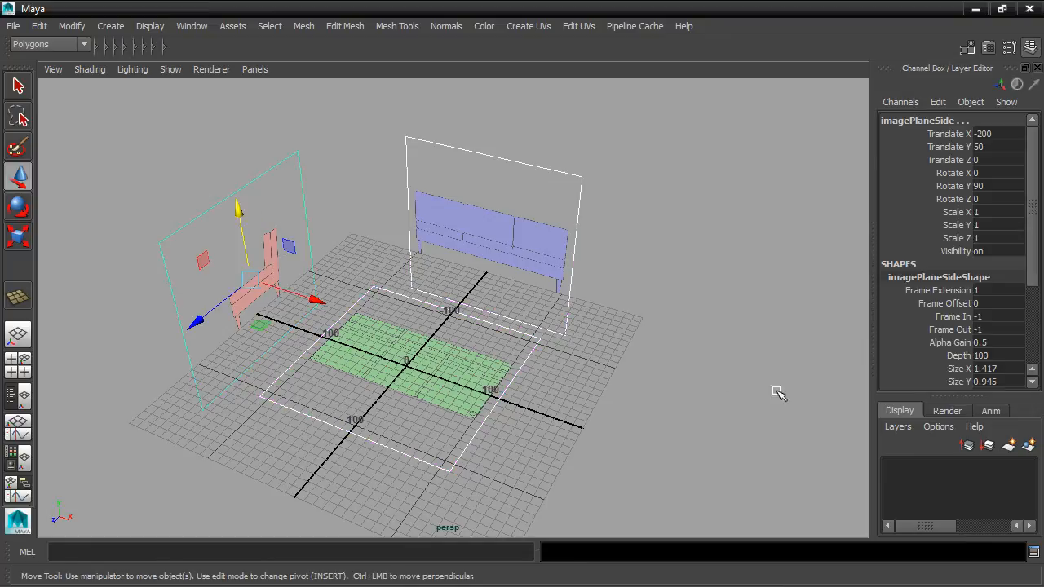
left_click(1028, 447)
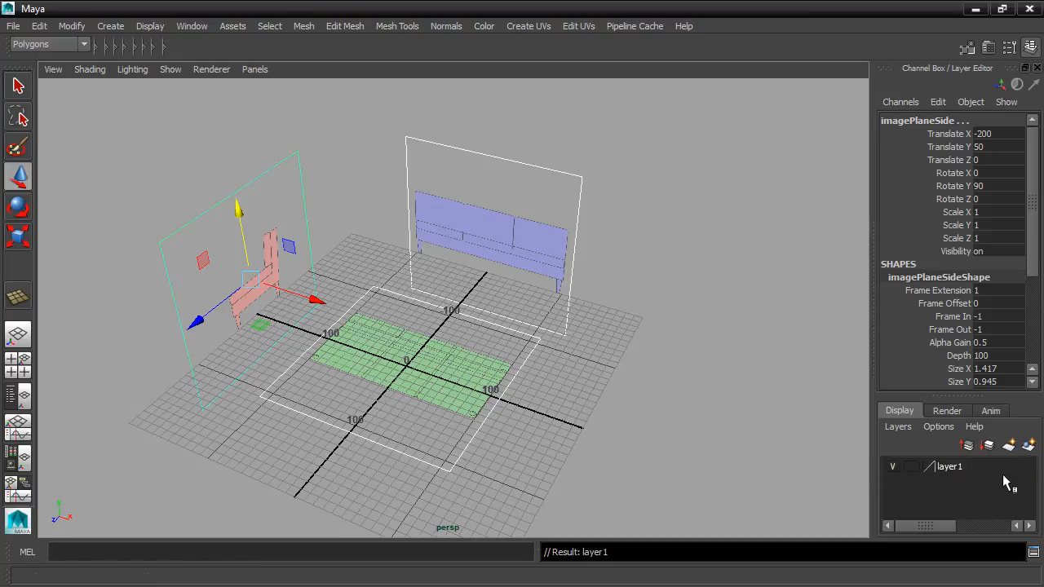
left_click(892, 468)
left_click(892, 468)
Step: Rename the new display layer as imagePlaneLayer
double_click(950, 467)
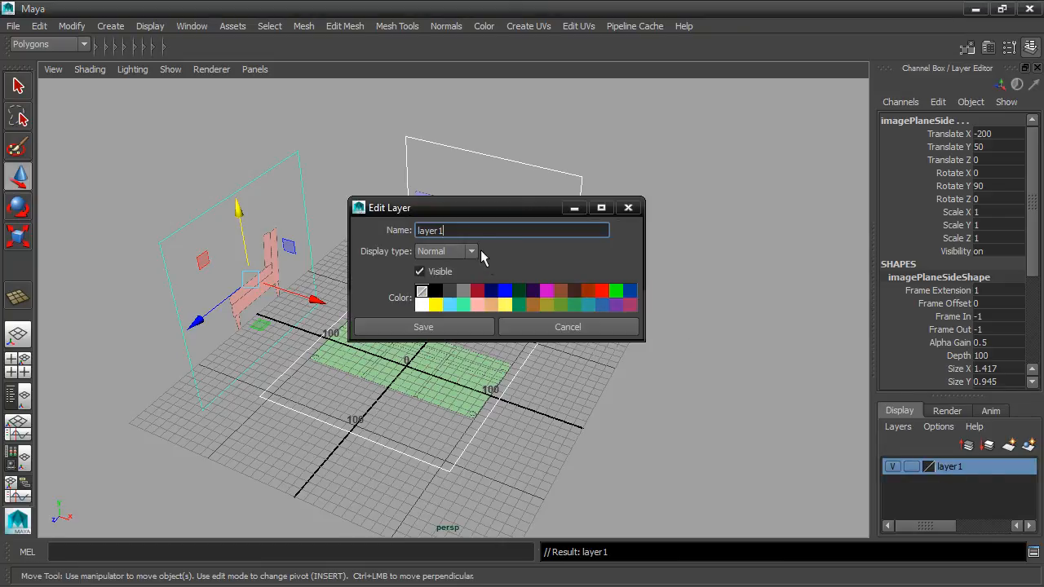
double_click(454, 230)
type("imagePlaneLayer")
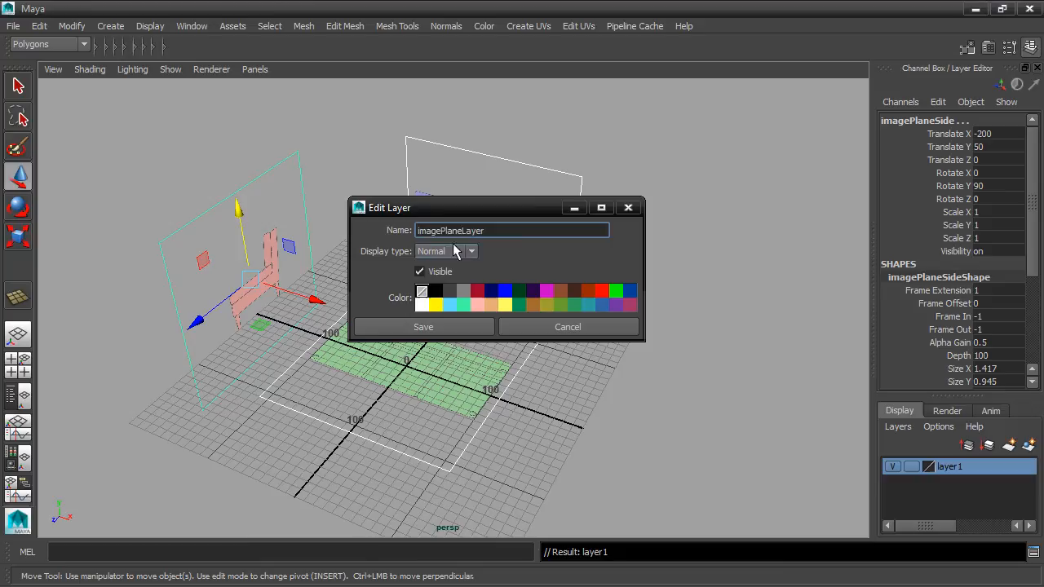
left_click(463, 325)
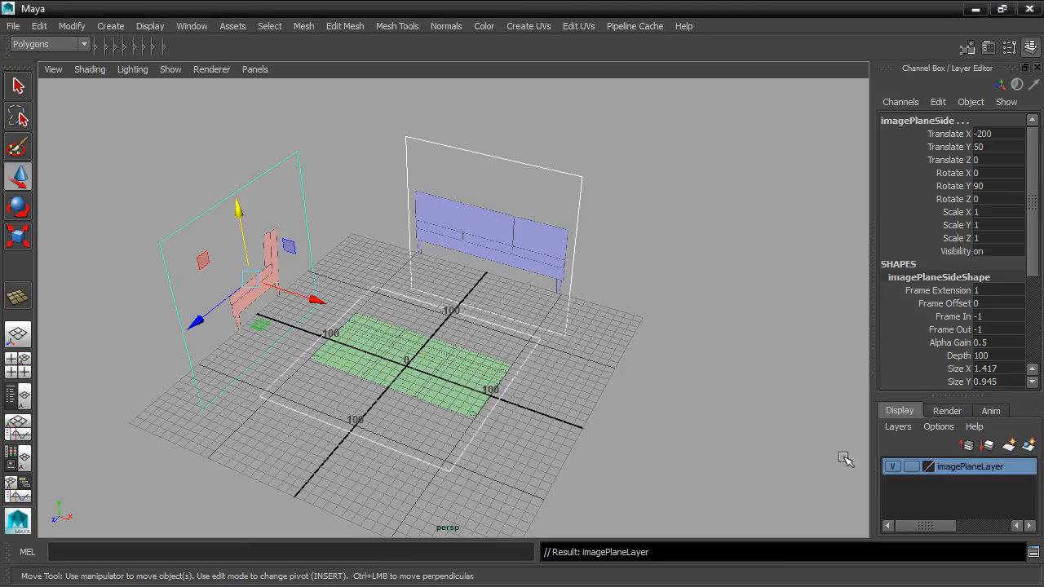
Step: Set imagePlaneLayer to the Reference display type, and try selecting the image planes in the perspective view
left_click(911, 467)
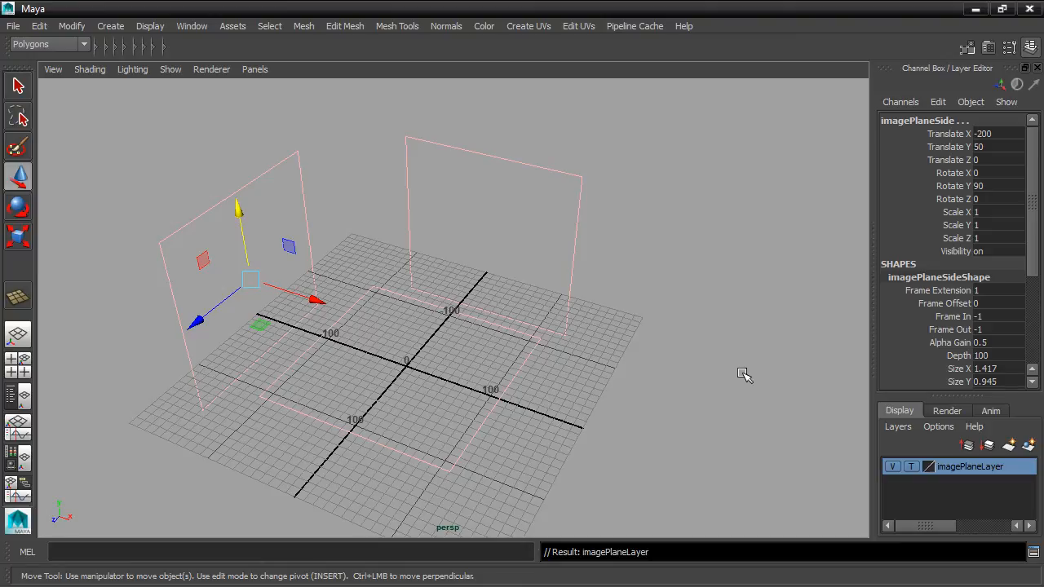
left_click(911, 467)
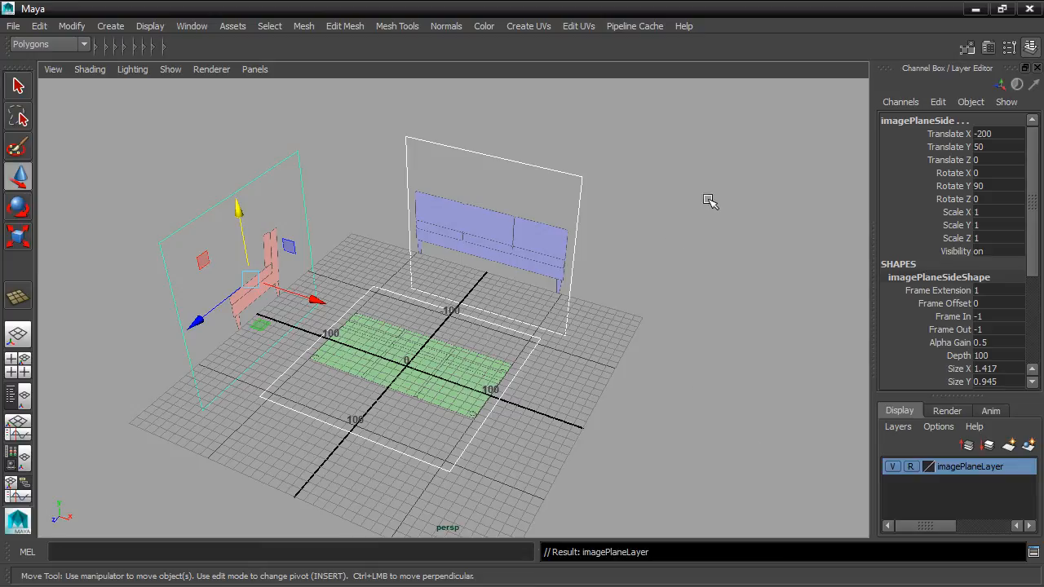
left_click(761, 154)
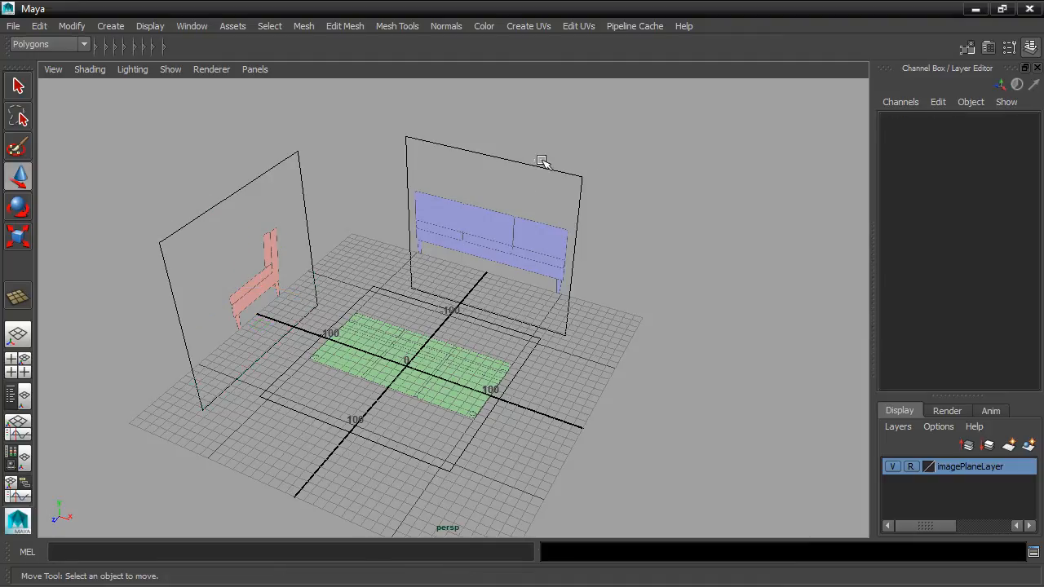
left_click_drag(237, 132, 266, 199)
left_click_drag(246, 377, 336, 450)
left_click_drag(430, 389, 545, 481)
left_click_drag(432, 397, 508, 367, "alt")
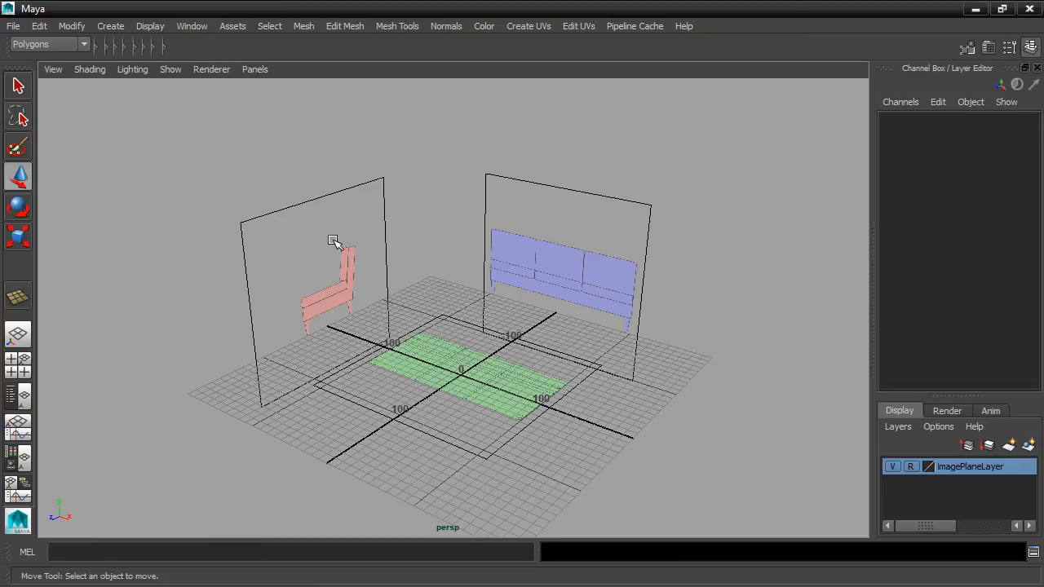
Step: Check in the Outliner that the front, top and side image planes can be selected there, then close it and deselect
left_click(195, 29)
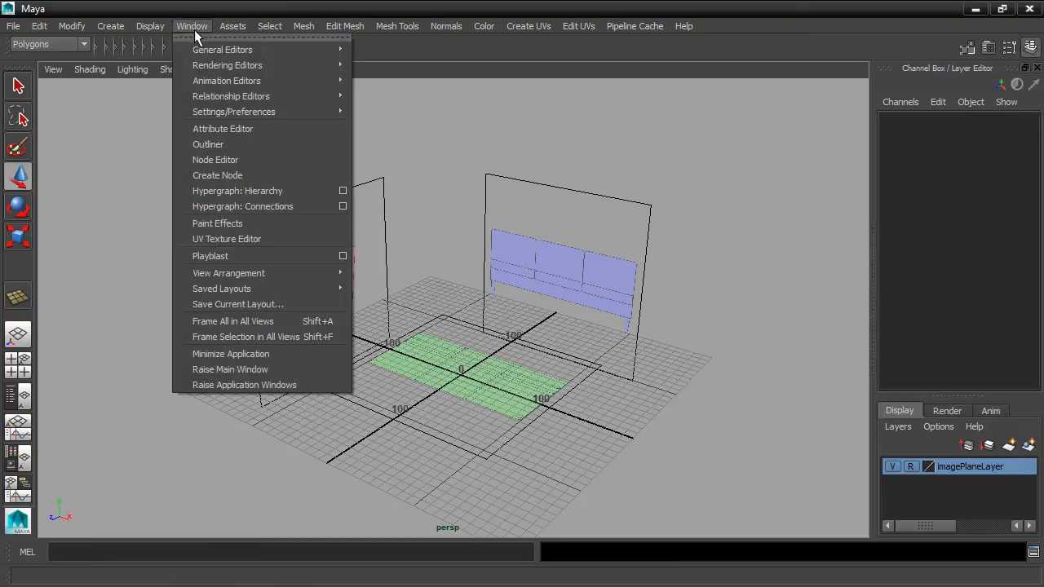
left_click(210, 145)
left_click(151, 266)
left_click(152, 282)
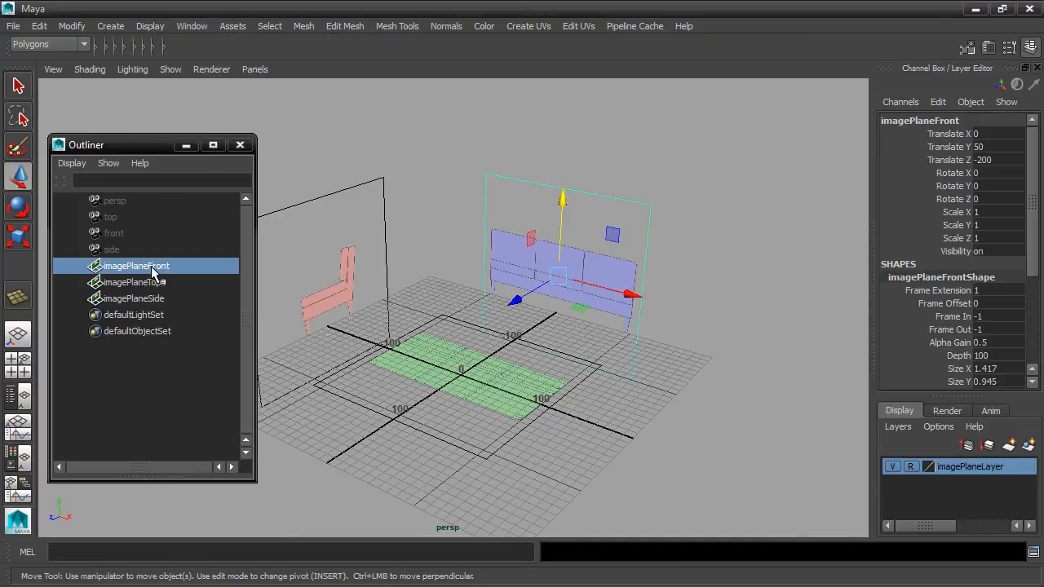
left_click(154, 299)
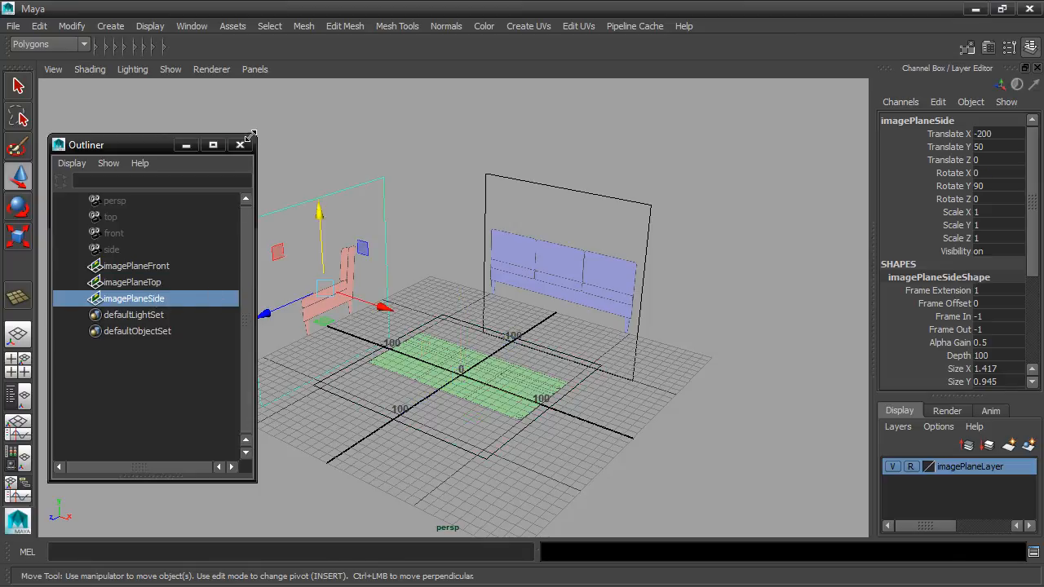
left_click(240, 144)
left_click(654, 212)
mouse_move(624, 191)
left_mouse_down("alt")
mouse_move(671, 191)
mouse_move(636, 196)
left_mouse_up("alt")
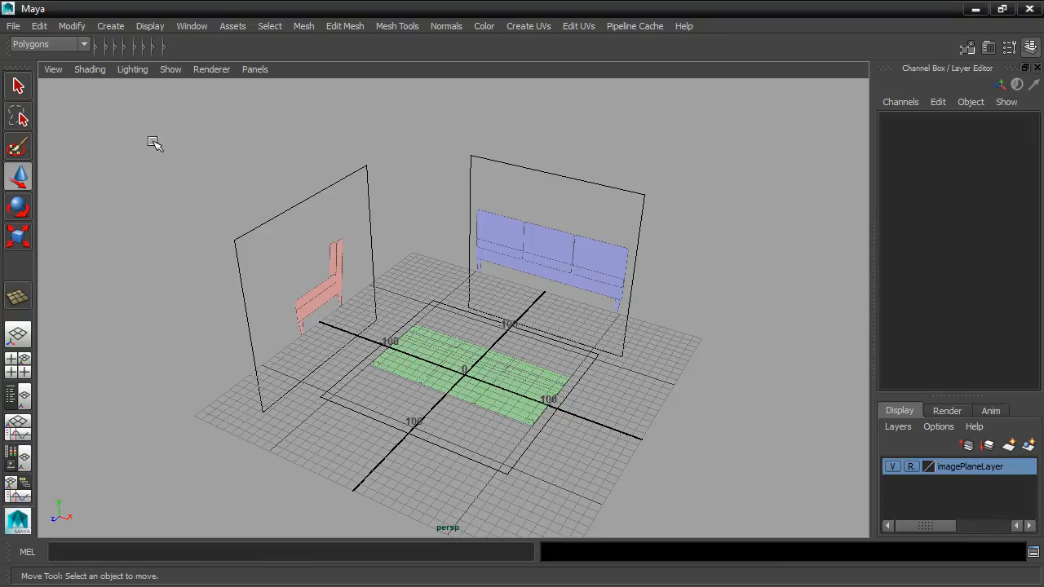
Step: Save the scene in the project's scenes folder as the Maya ASCII file sofa.0001.ma
left_click(13, 25)
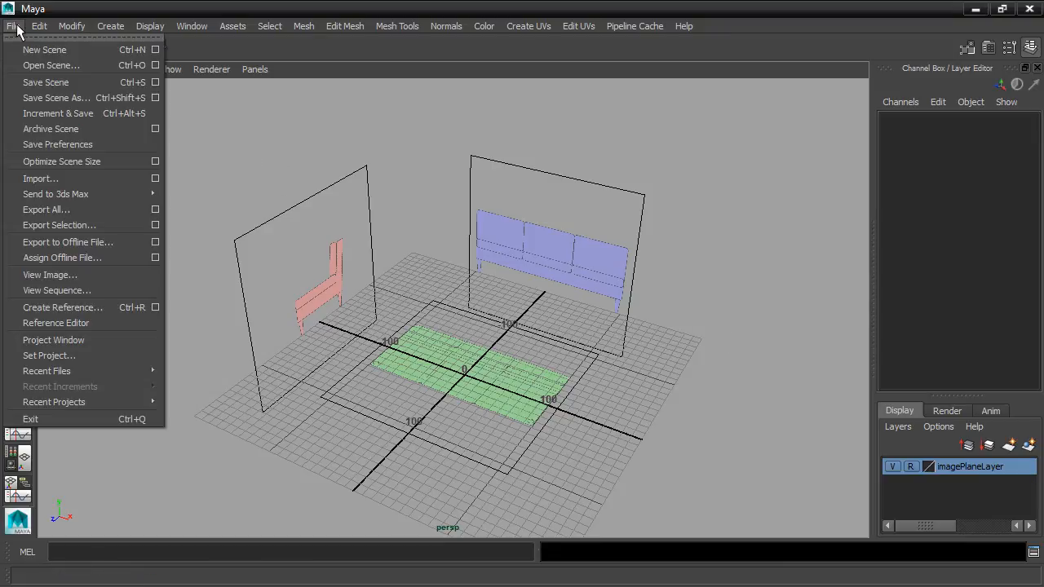
left_click(86, 96)
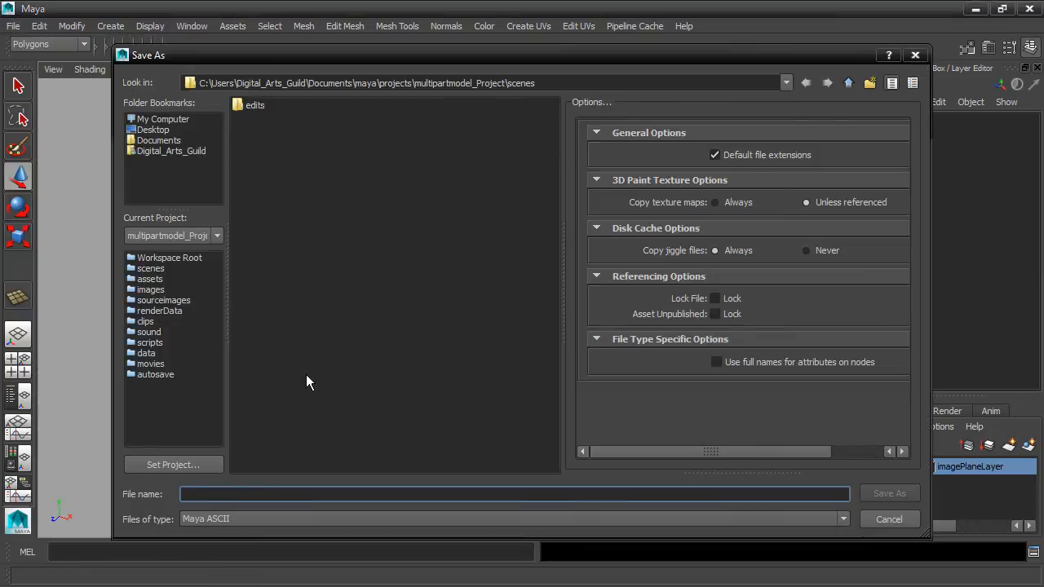
left_click(207, 518)
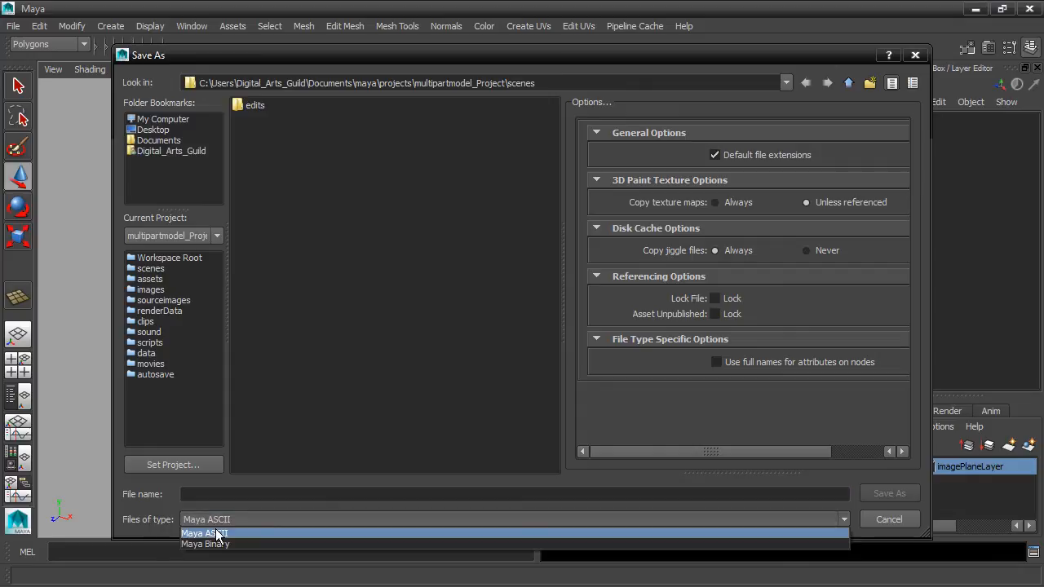
left_click(215, 532)
left_click(211, 494)
type("so")
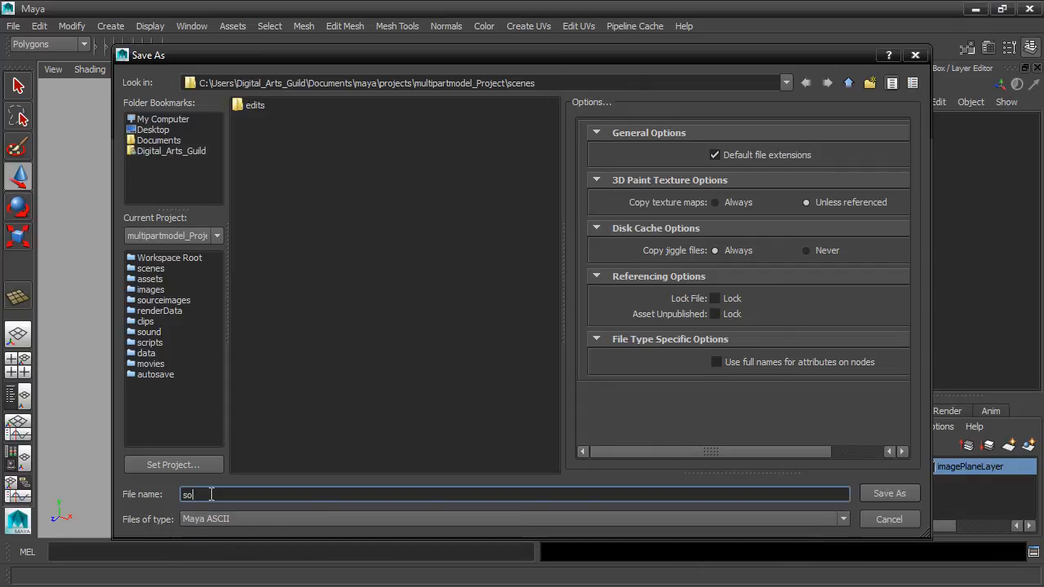
type("fa.0001.ma")
left_click(893, 492)
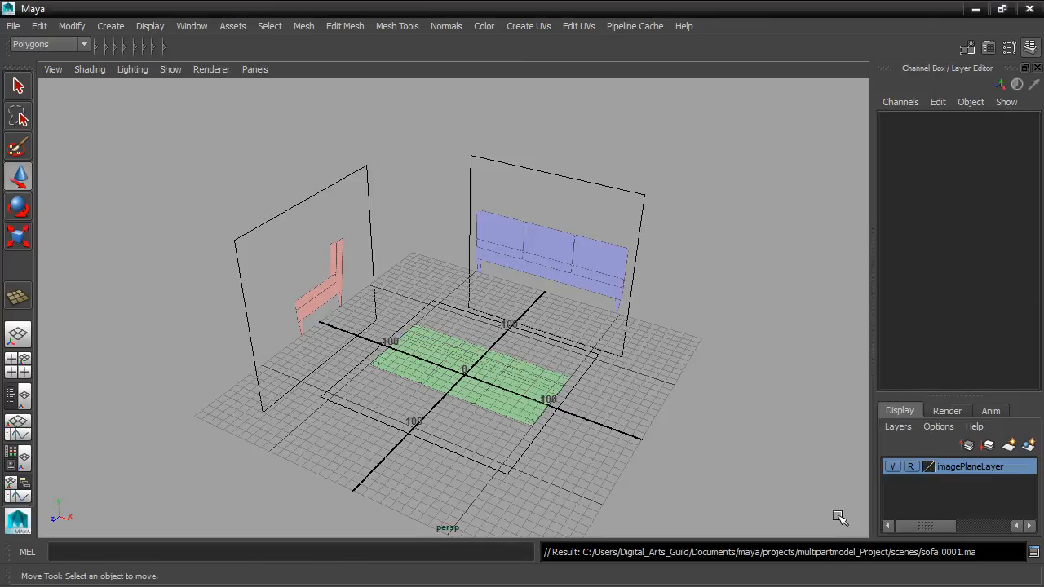